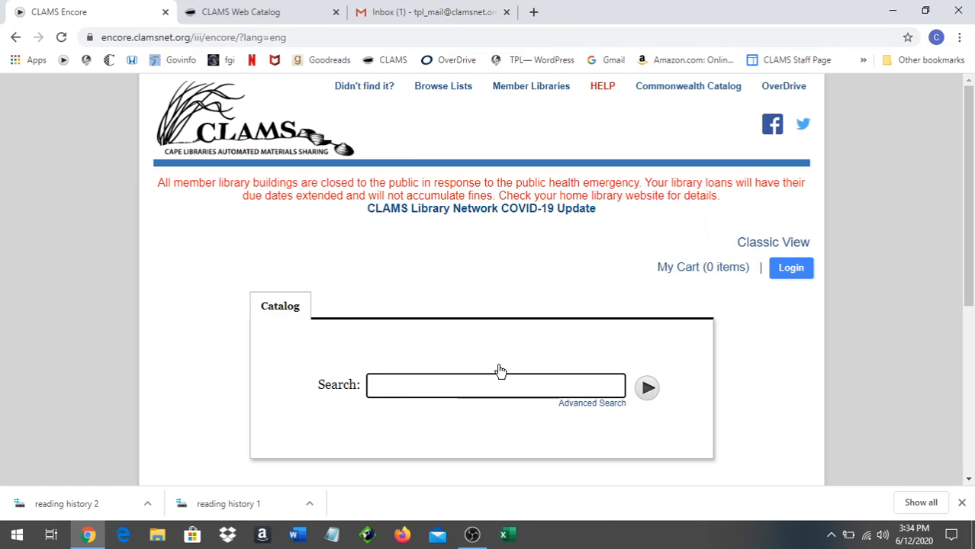
Step: Log in to the library catalog with the account username and PIN
{"action": "left_click", "coordinate": [786, 270]}
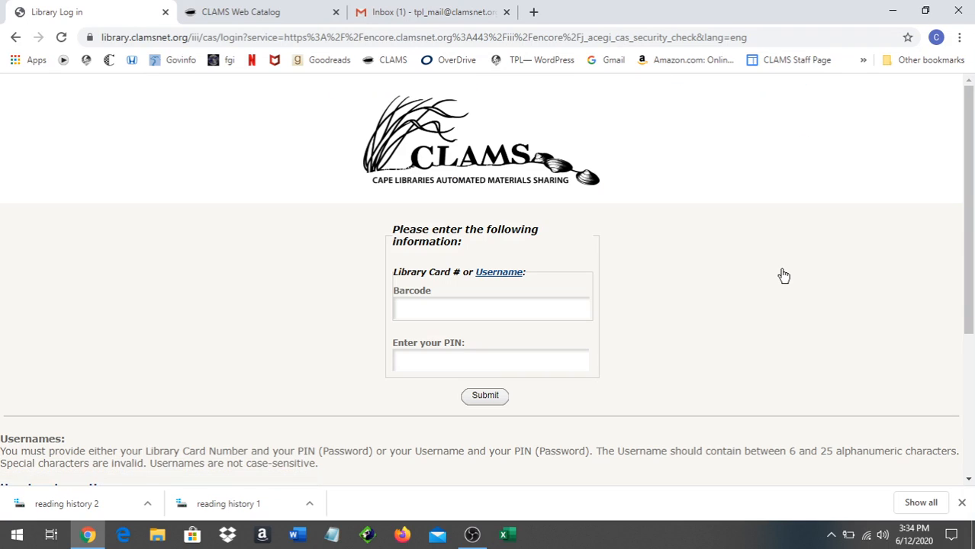
{"action": "left_click", "coordinate": [569, 307]}
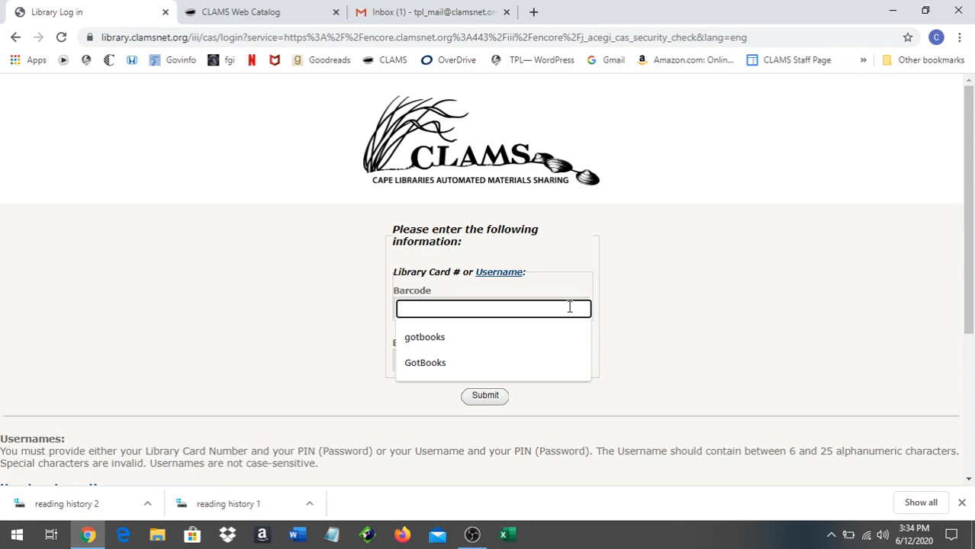
{"action": "left_click", "coordinate": [509, 337]}
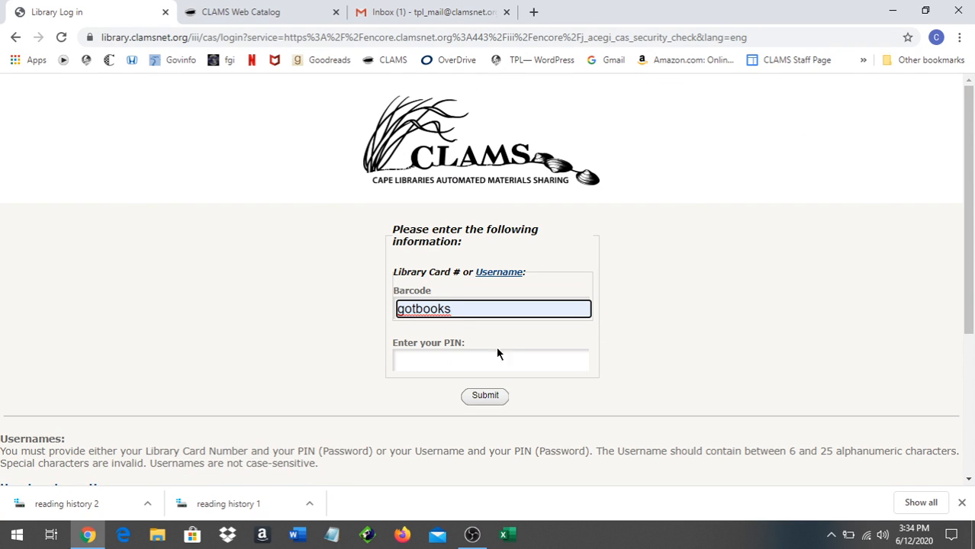
{"action": "left_click", "coordinate": [474, 363]}
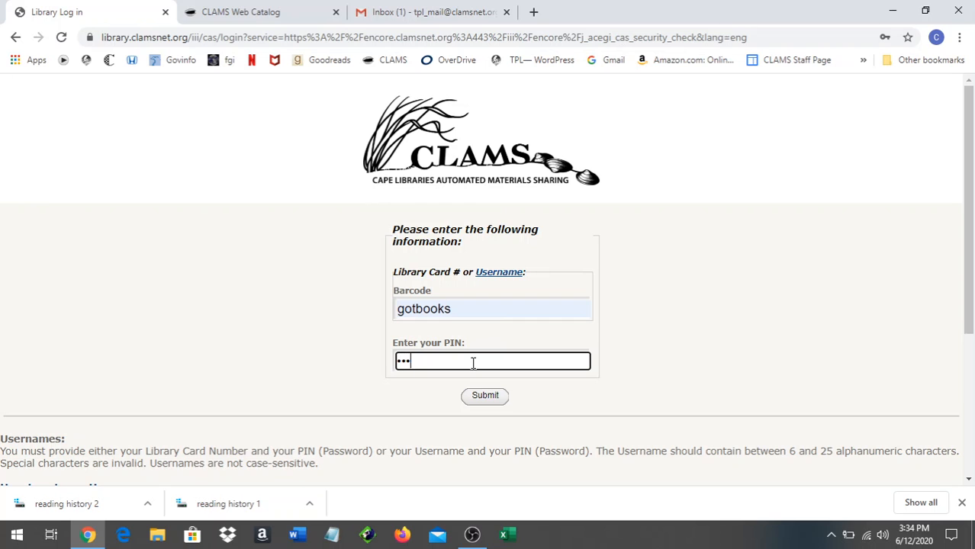
{"action": "key", "text": "Return"}
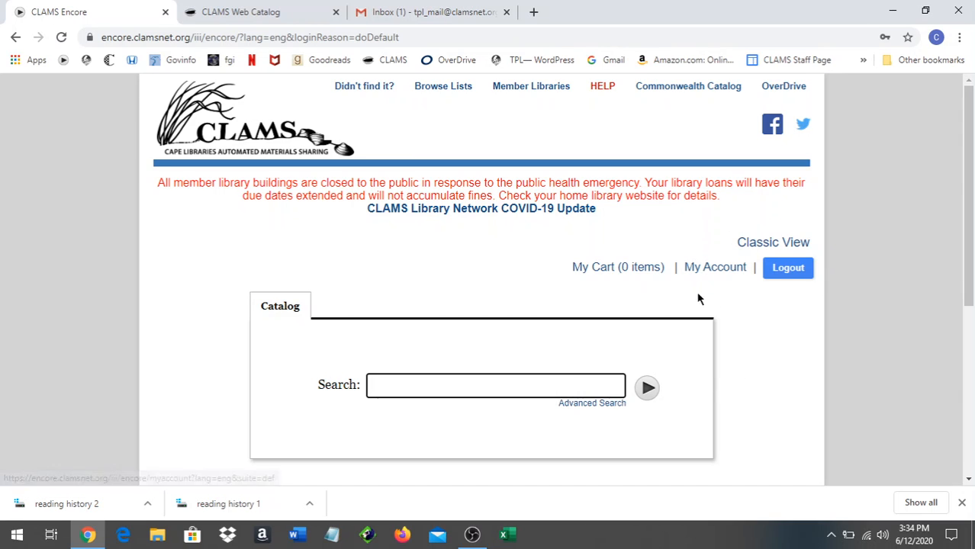
Step: Open the Reading History in the patron account and look through the listed titles
{"action": "left_click", "coordinate": [723, 271]}
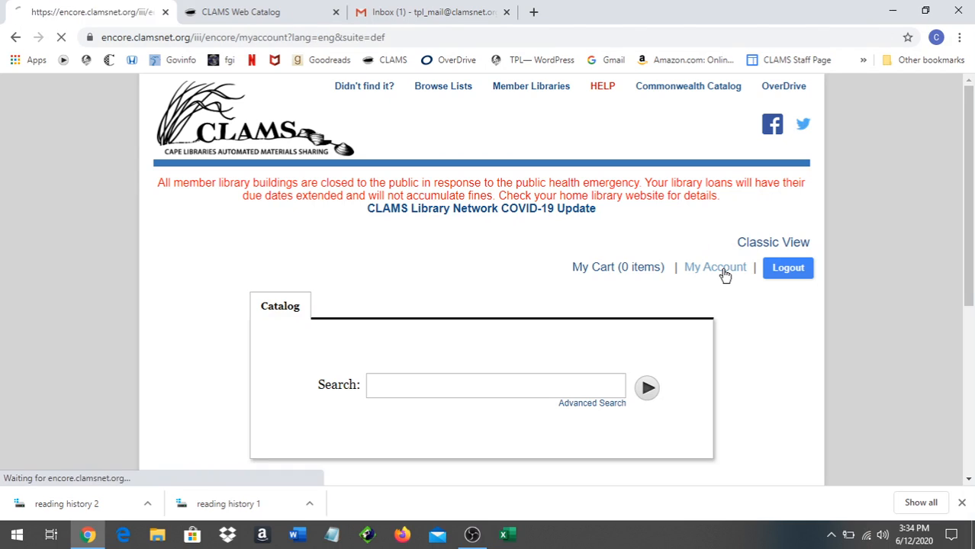
{"action": "scroll", "coordinate": [724, 277], "scroll_direction": "down", "scroll_amount": 2}
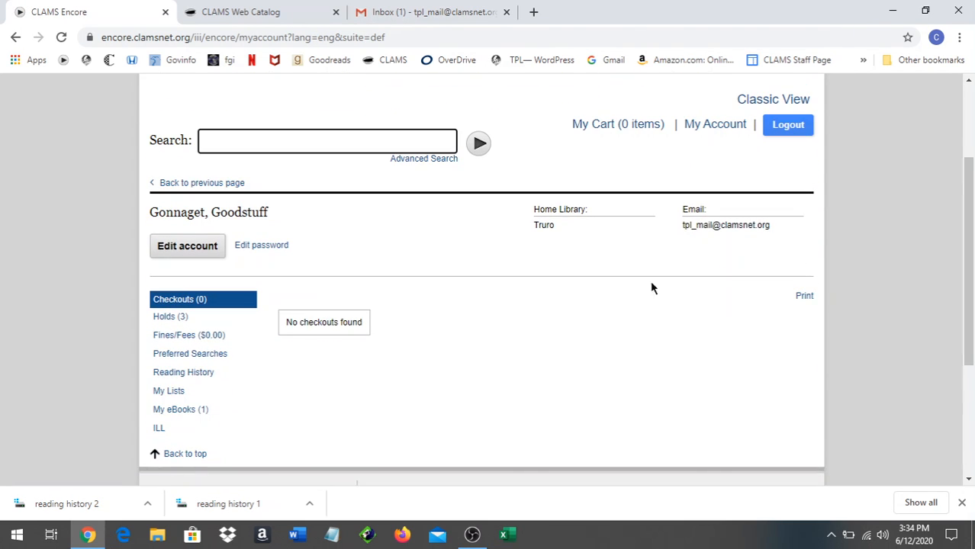
{"action": "left_click", "coordinate": [193, 374]}
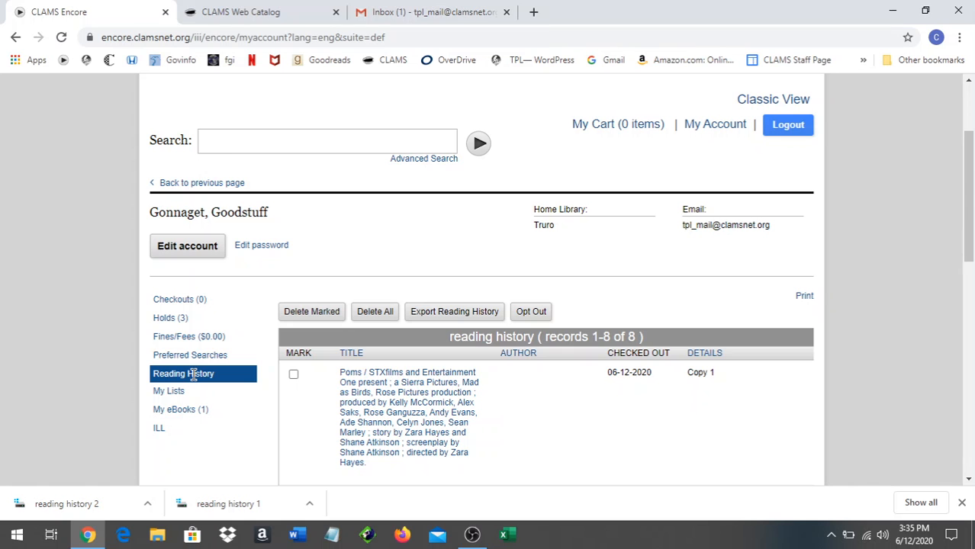
{"action": "scroll", "coordinate": [566, 413], "scroll_direction": "down", "scroll_amount": 2}
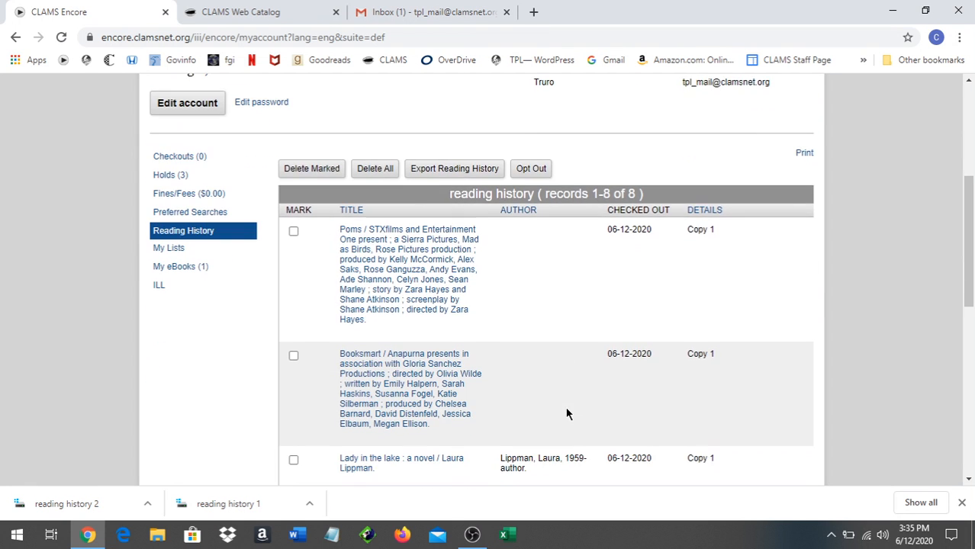
{"action": "scroll", "coordinate": [567, 413], "scroll_direction": "down", "scroll_amount": 5}
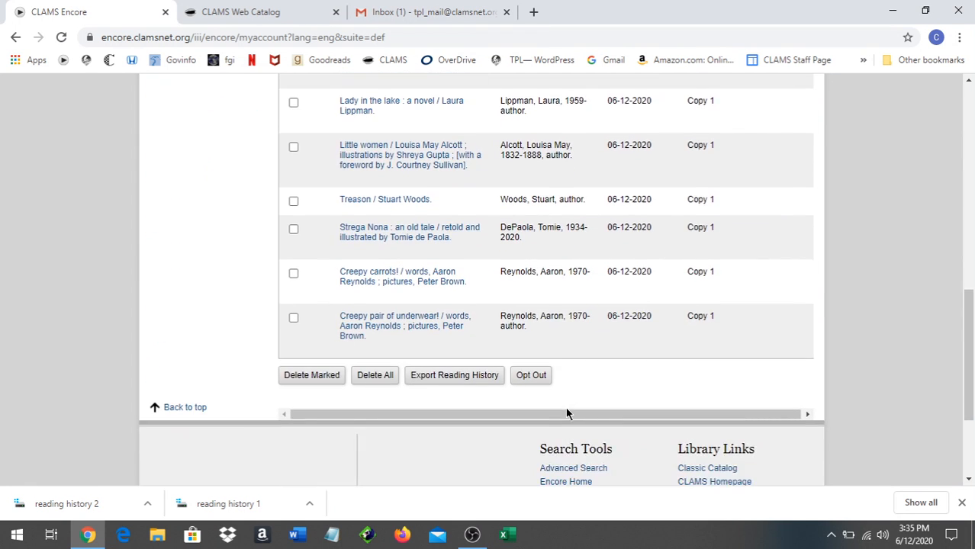
{"action": "scroll", "coordinate": [566, 414], "scroll_direction": "up", "scroll_amount": 4}
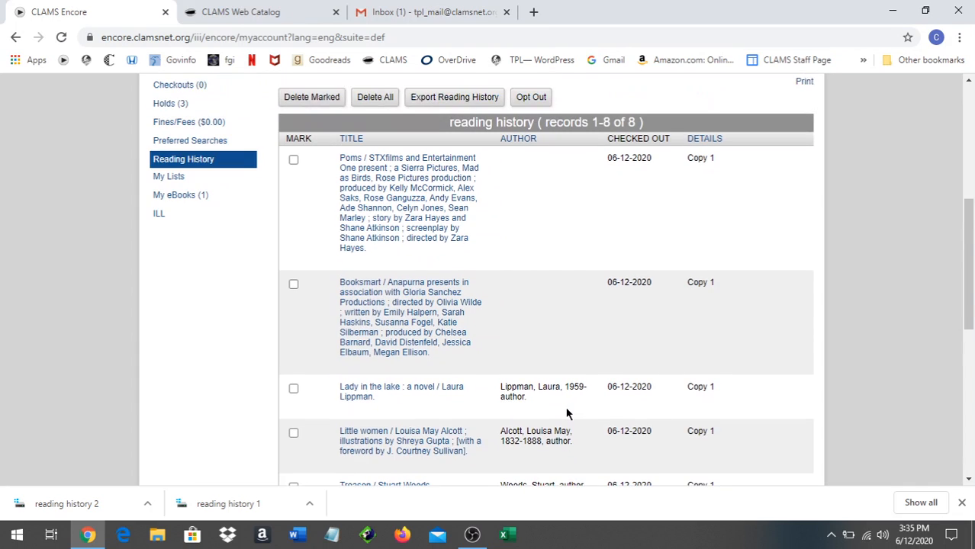
{"action": "scroll", "coordinate": [566, 414], "scroll_direction": "up", "scroll_amount": 3}
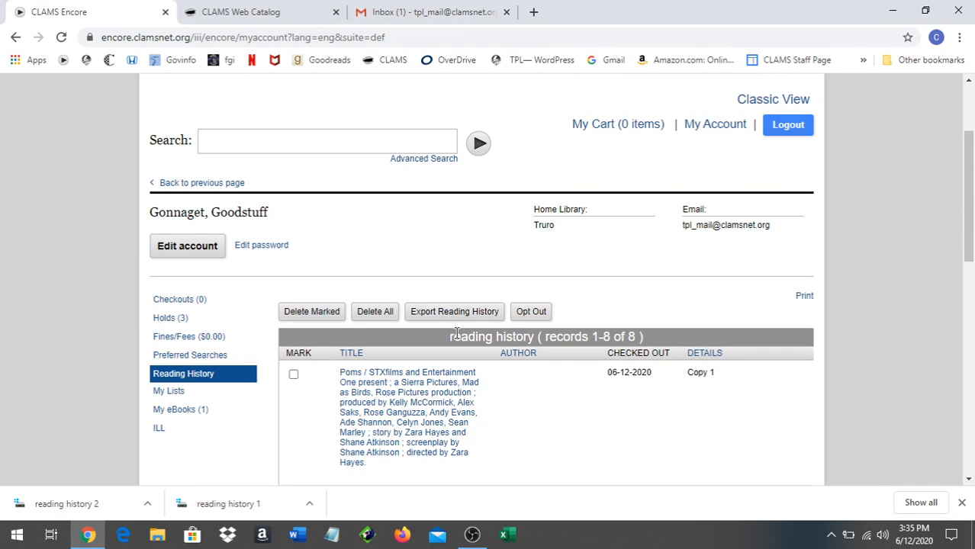
Step: Export the reading history and look over the list of saved records
{"action": "left_click", "coordinate": [455, 311]}
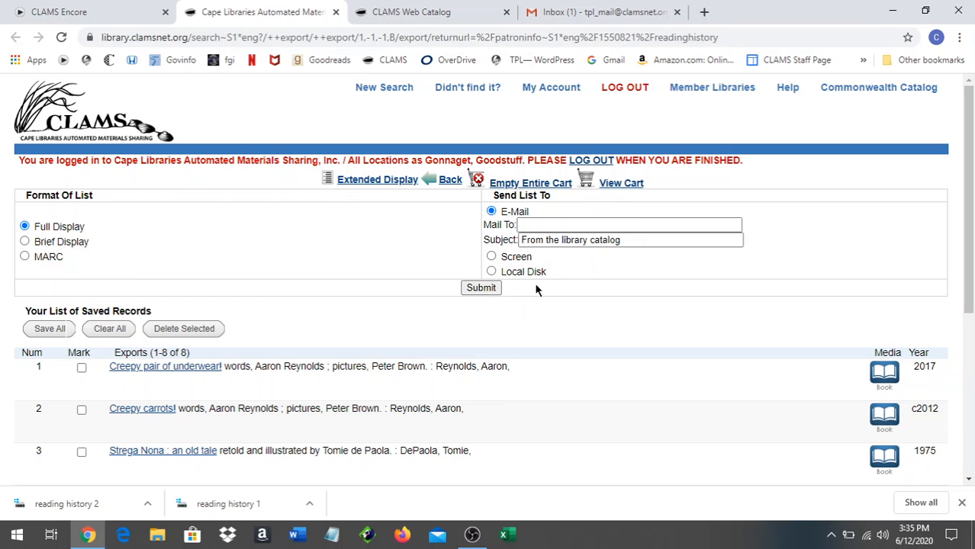
{"action": "scroll", "coordinate": [536, 289], "scroll_direction": "down", "scroll_amount": 4}
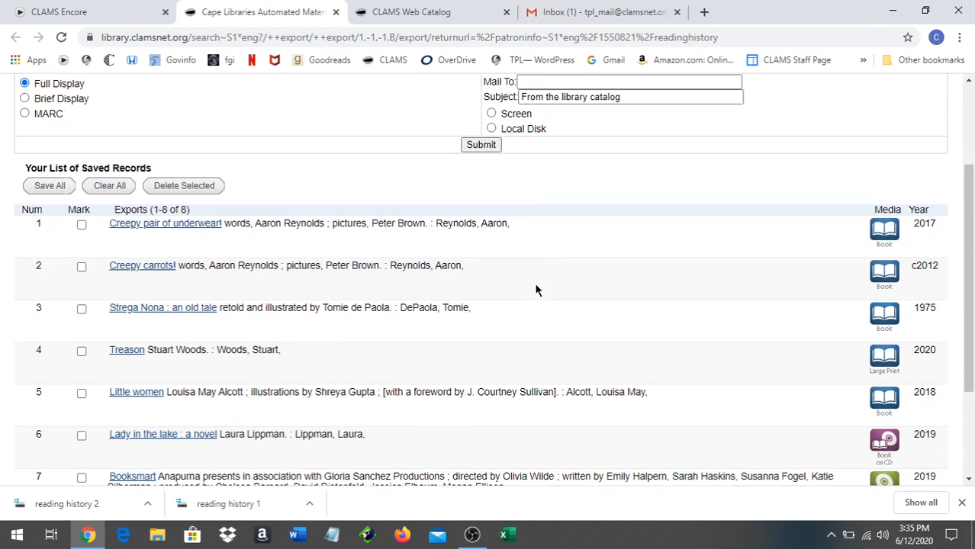
{"action": "scroll", "coordinate": [536, 290], "scroll_direction": "up", "scroll_amount": 1}
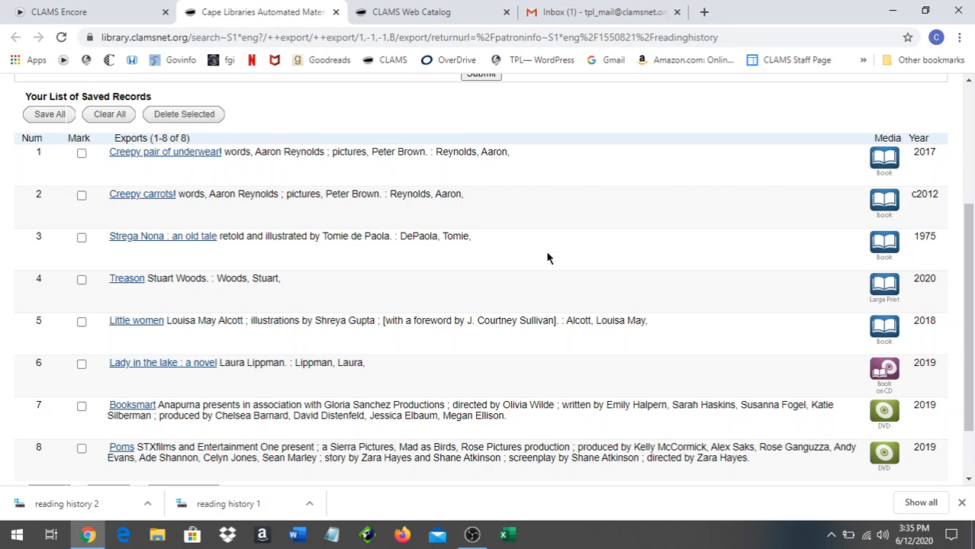
Step: Preview the exported records list for printing and close the preview without printing
{"action": "right_click", "coordinate": [546, 256]}
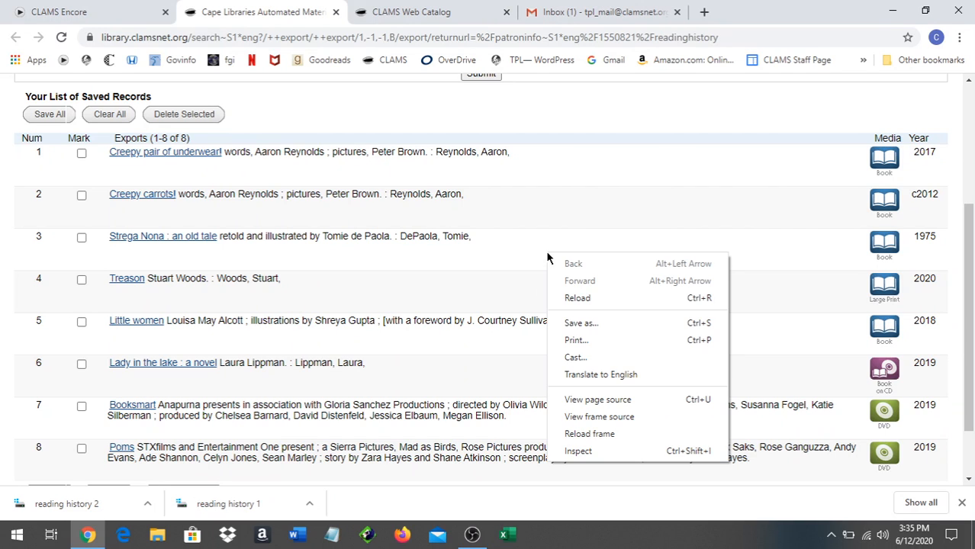
{"action": "left_click", "coordinate": [577, 341]}
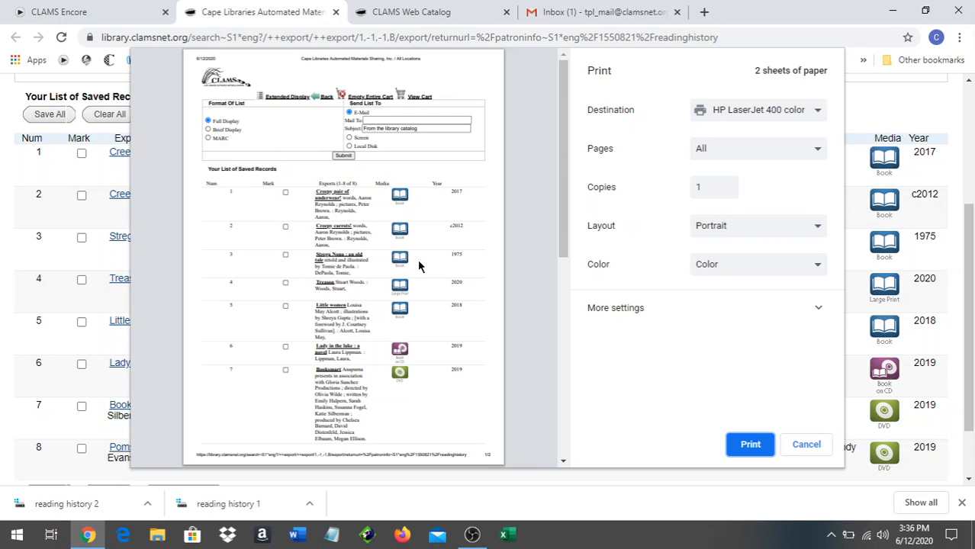
{"action": "mouse_move", "coordinate": [563, 186]}
{"action": "left_mouse_down"}
{"action": "mouse_move", "coordinate": [573, 246]}
{"action": "mouse_move", "coordinate": [564, 357]}
{"action": "mouse_move", "coordinate": [565, 294]}
{"action": "mouse_move", "coordinate": [537, 207]}
{"action": "mouse_move", "coordinate": [540, 164]}
{"action": "mouse_move", "coordinate": [558, 379]}
{"action": "mouse_move", "coordinate": [555, 169]}
{"action": "left_mouse_up"}
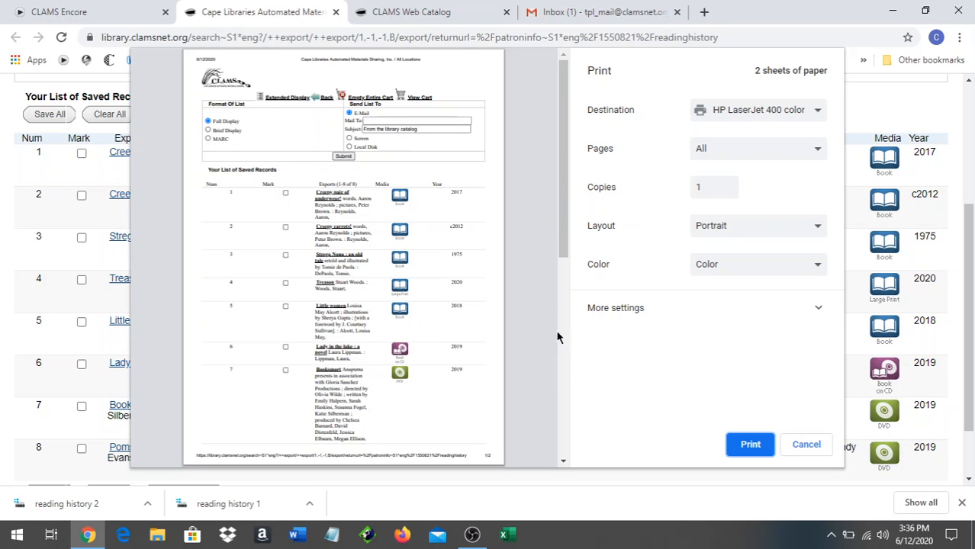
{"action": "left_click", "coordinate": [809, 443]}
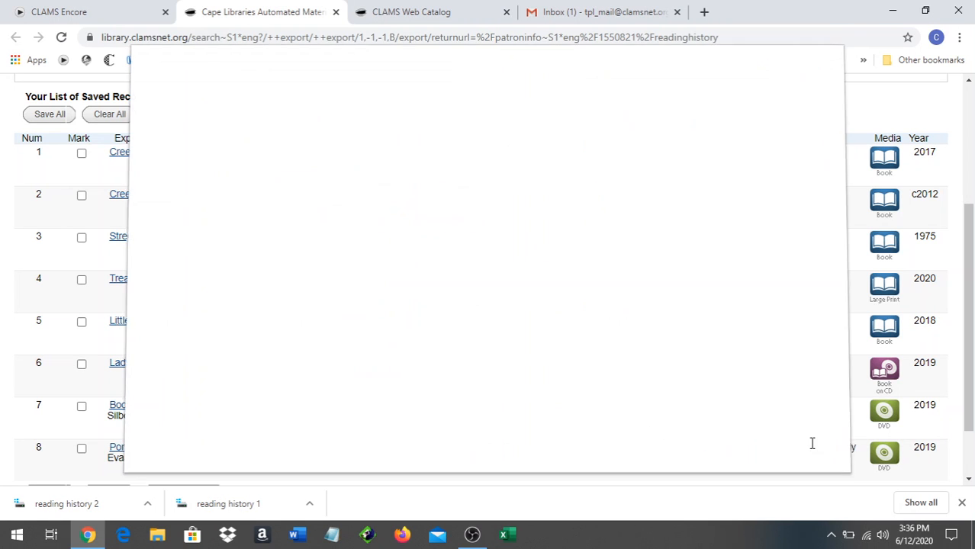
Step: Send the list in Full Display format by e-mail to the library's address, with the subject "From the library catalog"
{"action": "scroll", "coordinate": [702, 393], "scroll_direction": "up", "scroll_amount": 3}
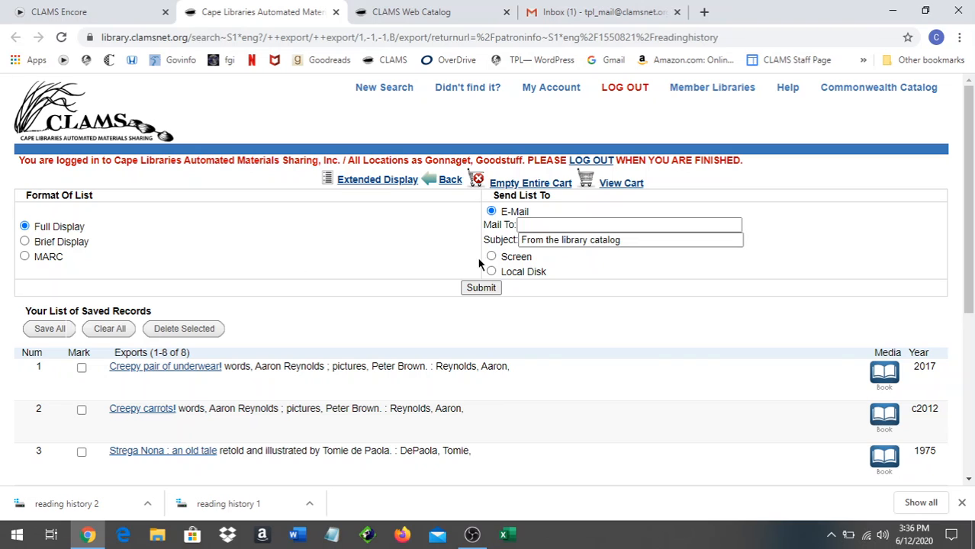
{"action": "left_click", "coordinate": [536, 227]}
{"action": "left_click", "coordinate": [549, 278]}
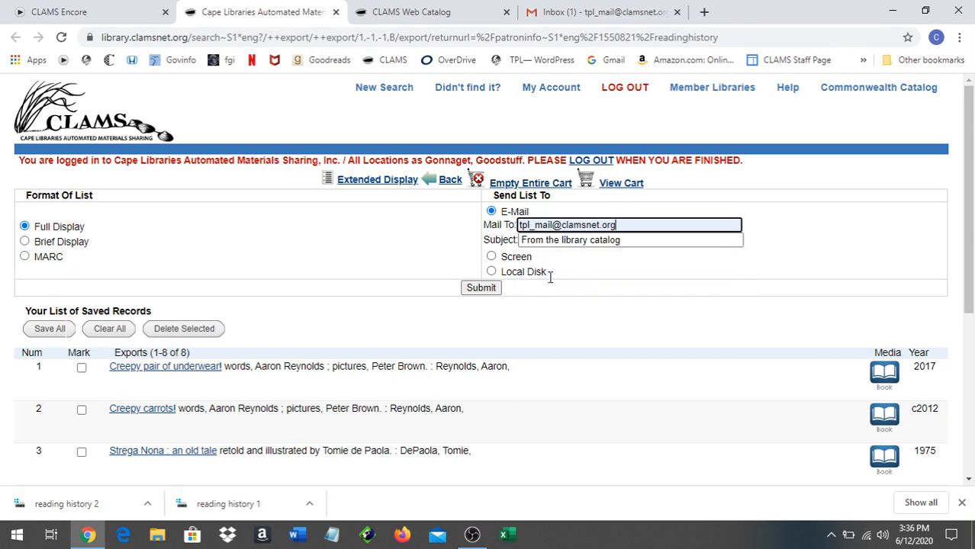
{"action": "left_click", "coordinate": [478, 289]}
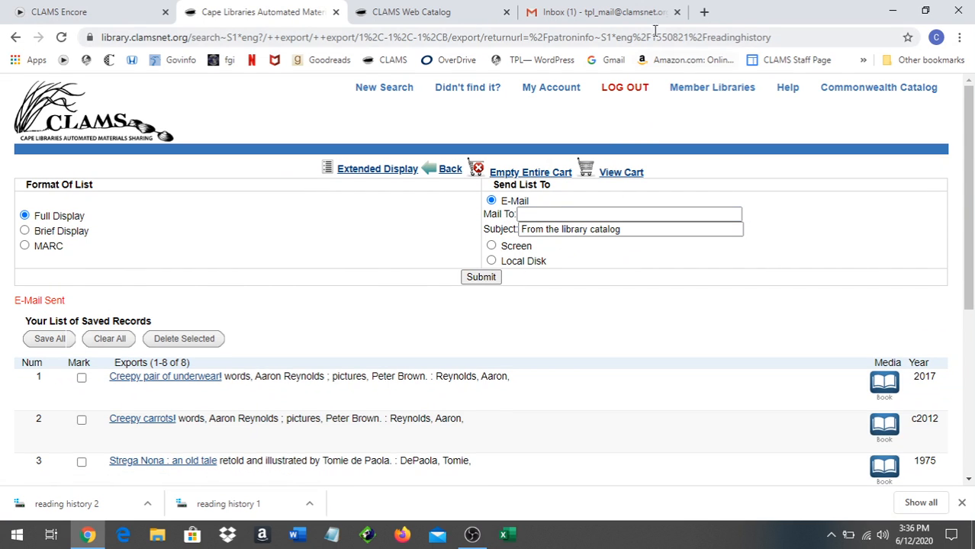
Step: Switch to Gmail, open the "From the library catalog" message and examine the details given for each exported record
{"action": "left_click", "coordinate": [631, 15]}
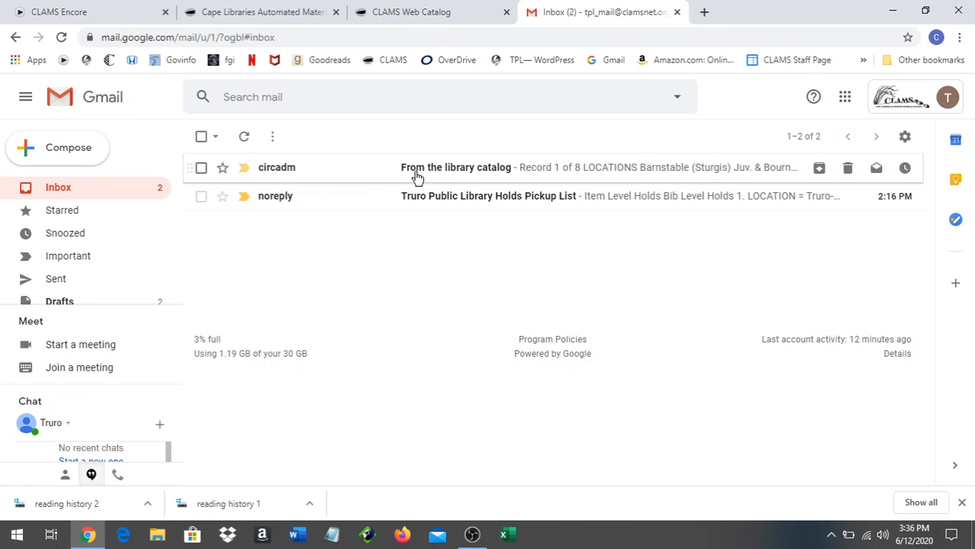
{"action": "left_click", "coordinate": [416, 176]}
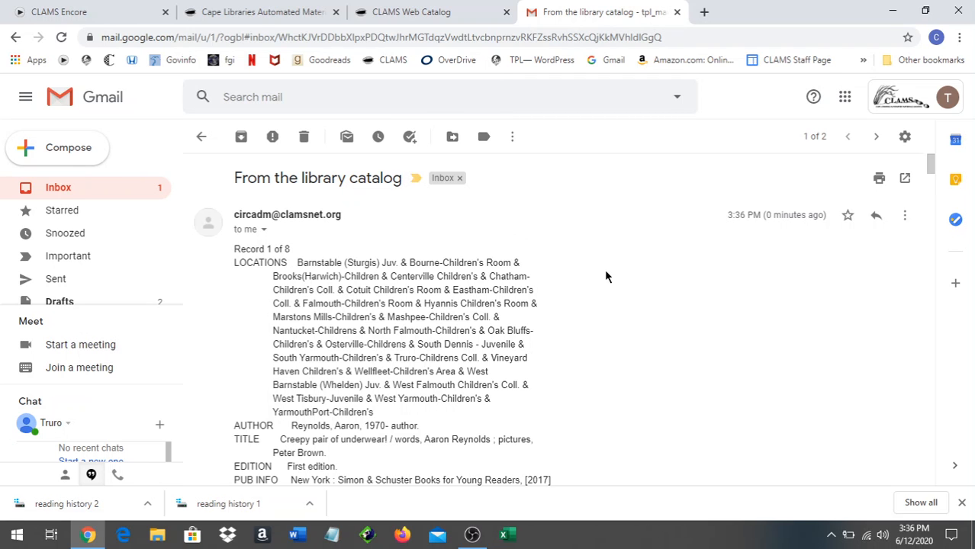
{"action": "scroll", "coordinate": [609, 263], "scroll_direction": "down", "scroll_amount": 2}
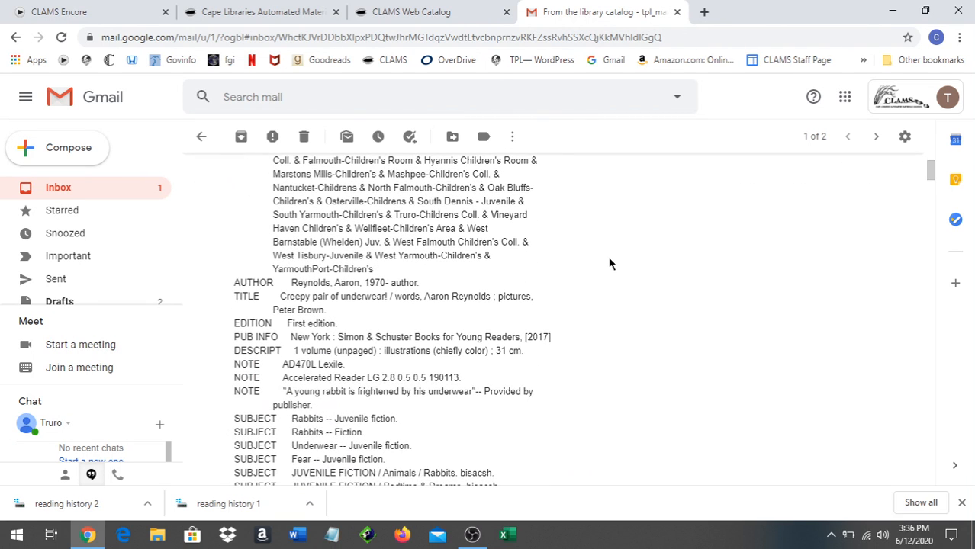
{"action": "scroll", "coordinate": [609, 263], "scroll_direction": "up", "scroll_amount": 1}
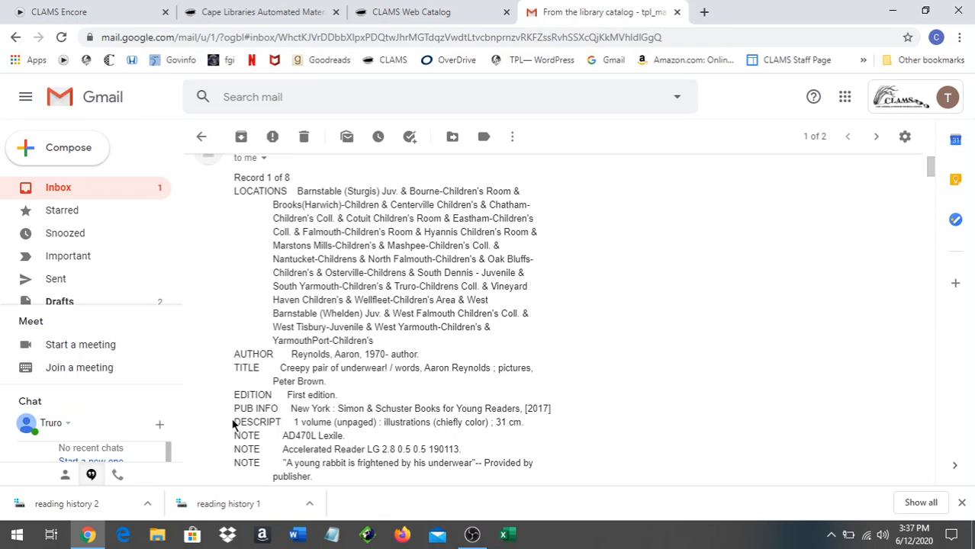
{"action": "scroll", "coordinate": [259, 420], "scroll_direction": "down", "scroll_amount": 2}
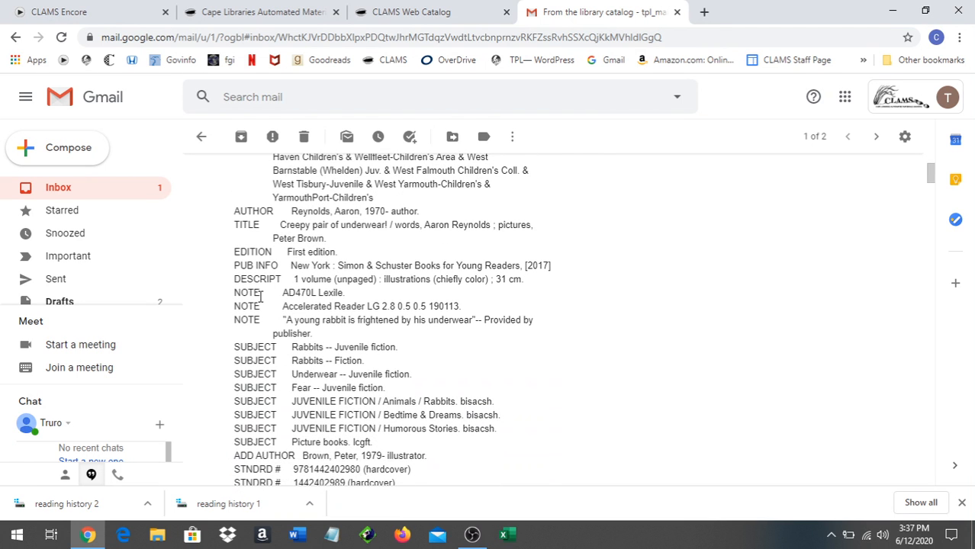
{"action": "scroll", "coordinate": [269, 403], "scroll_direction": "down", "scroll_amount": 2}
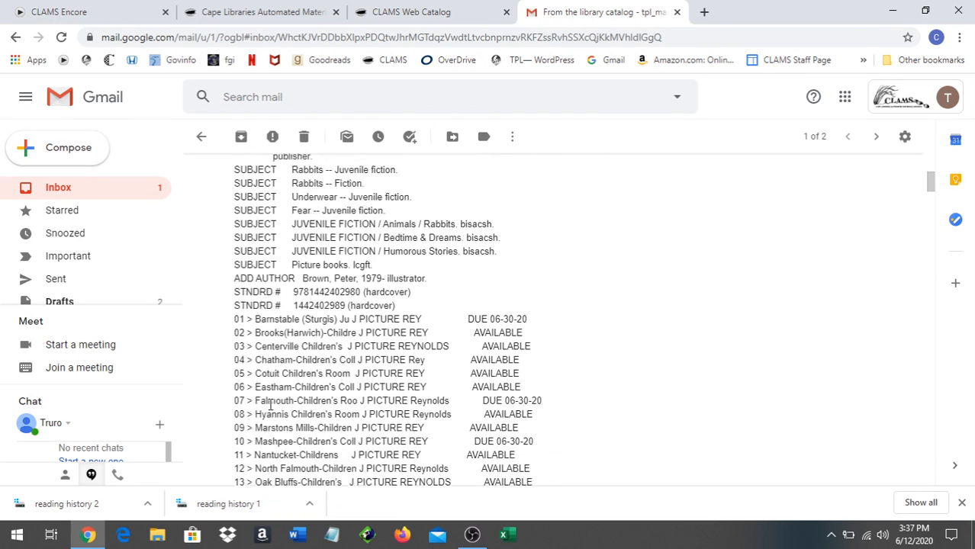
{"action": "scroll", "coordinate": [269, 405], "scroll_direction": "down", "scroll_amount": 2}
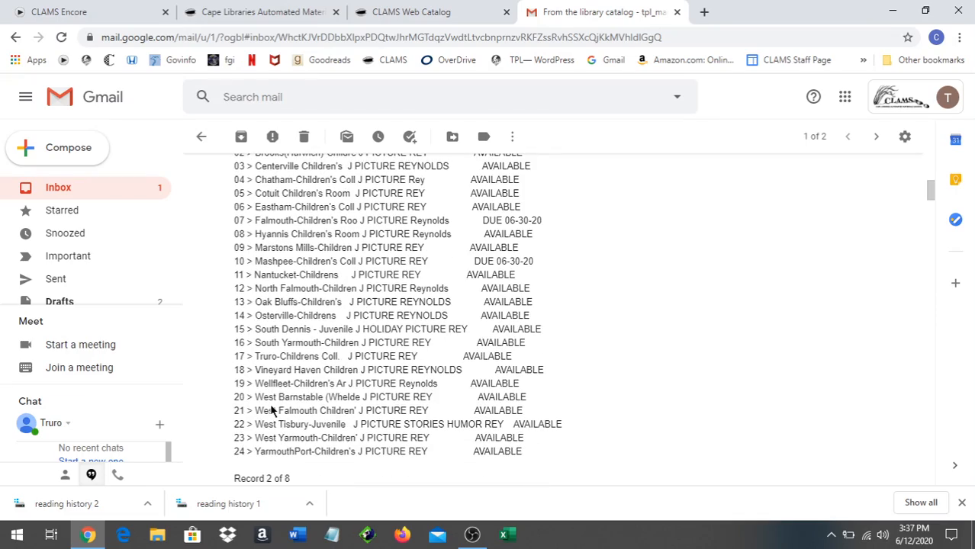
{"action": "scroll", "coordinate": [271, 408], "scroll_direction": "down", "scroll_amount": 4}
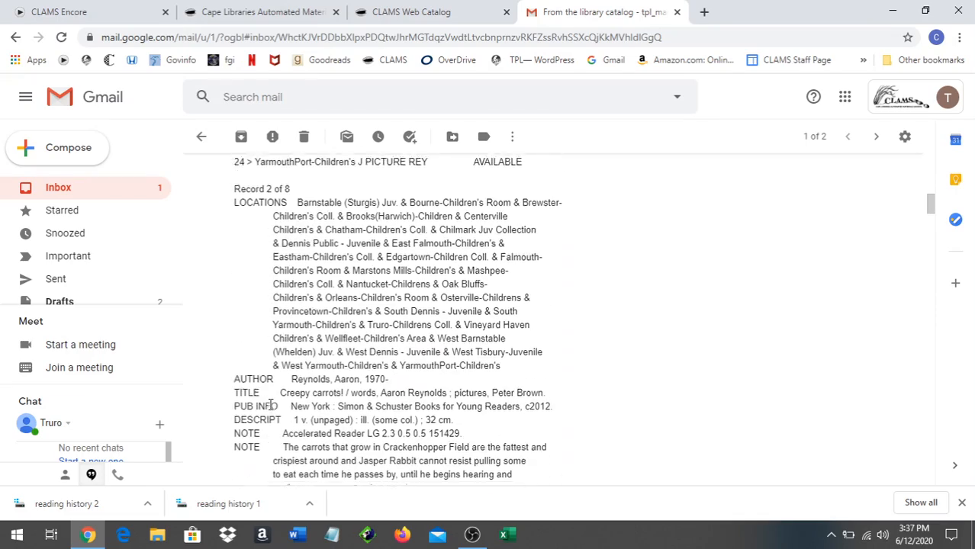
{"action": "scroll", "coordinate": [271, 404], "scroll_direction": "down", "scroll_amount": 4}
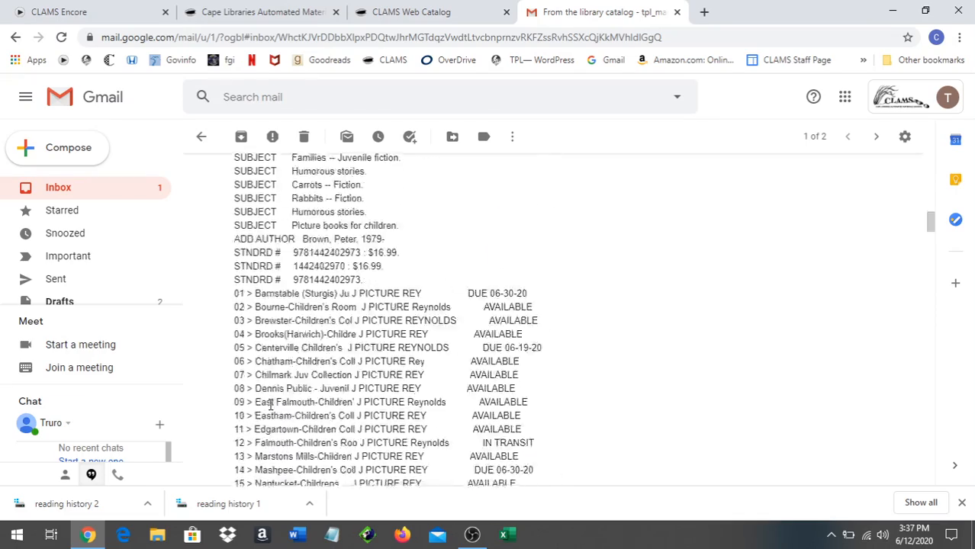
{"action": "scroll", "coordinate": [269, 404], "scroll_direction": "down", "scroll_amount": 5}
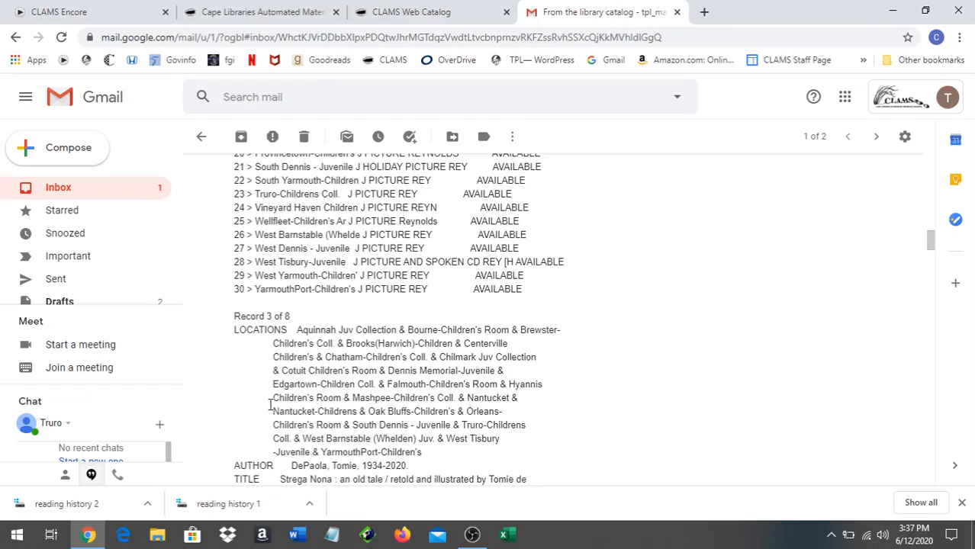
{"action": "scroll", "coordinate": [269, 404], "scroll_direction": "down", "scroll_amount": 4}
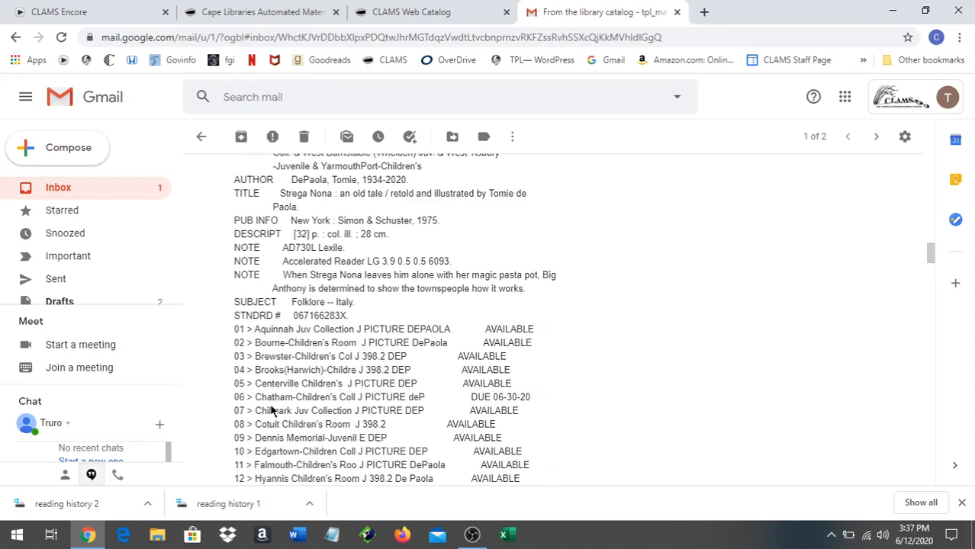
{"action": "scroll", "coordinate": [271, 410], "scroll_direction": "up", "scroll_amount": 9}
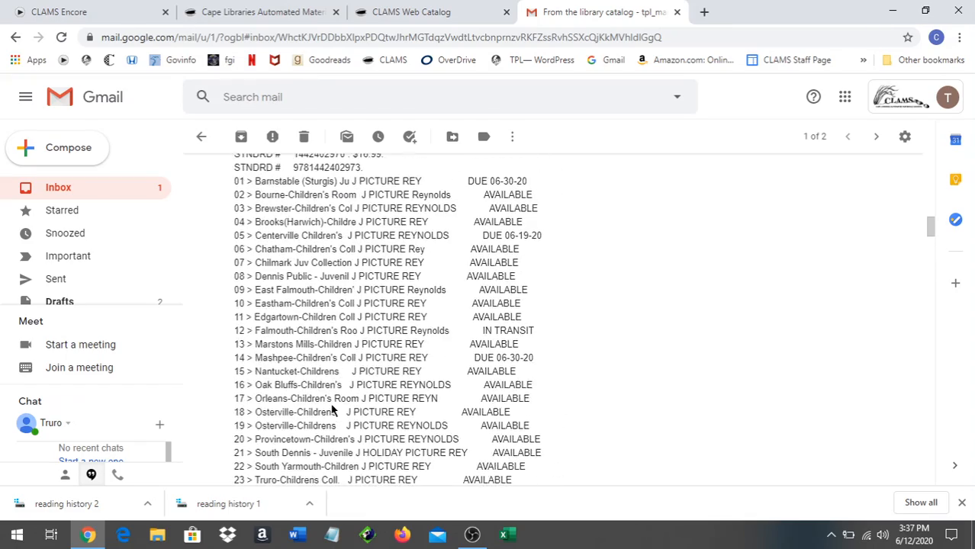
{"action": "scroll", "coordinate": [332, 411], "scroll_direction": "up", "scroll_amount": 6}
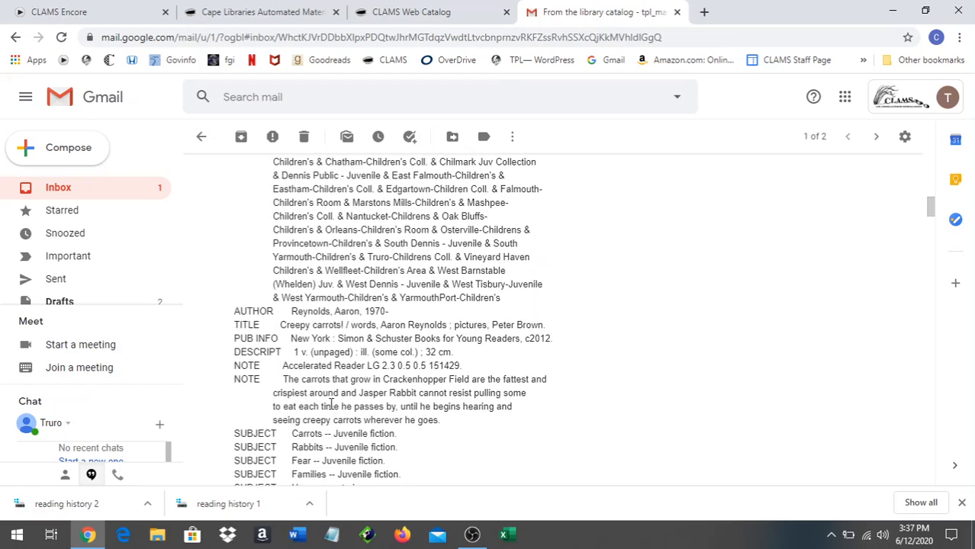
Step: Finish reviewing the full-format message and return to the inbox
{"action": "scroll", "coordinate": [332, 405], "scroll_direction": "up", "scroll_amount": 9}
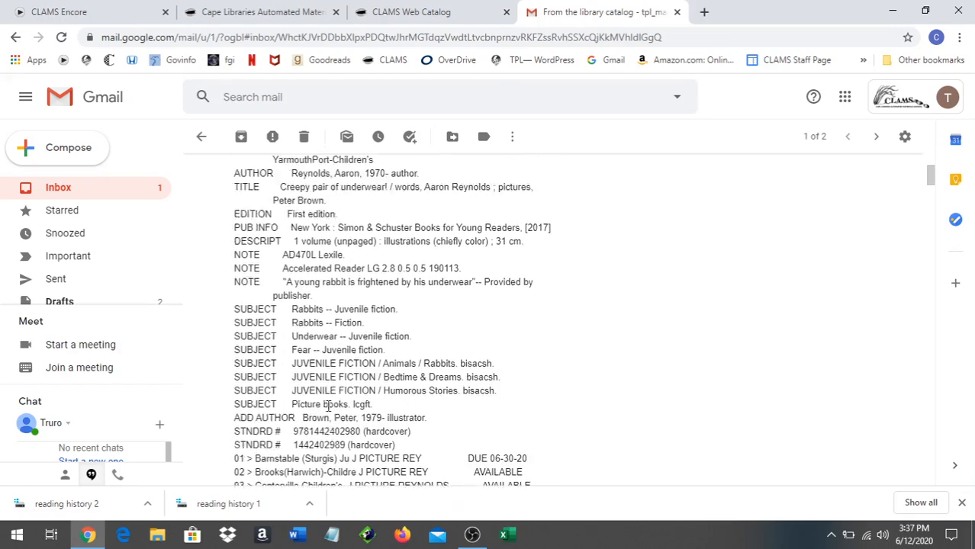
{"action": "scroll", "coordinate": [329, 407], "scroll_direction": "up", "scroll_amount": 4}
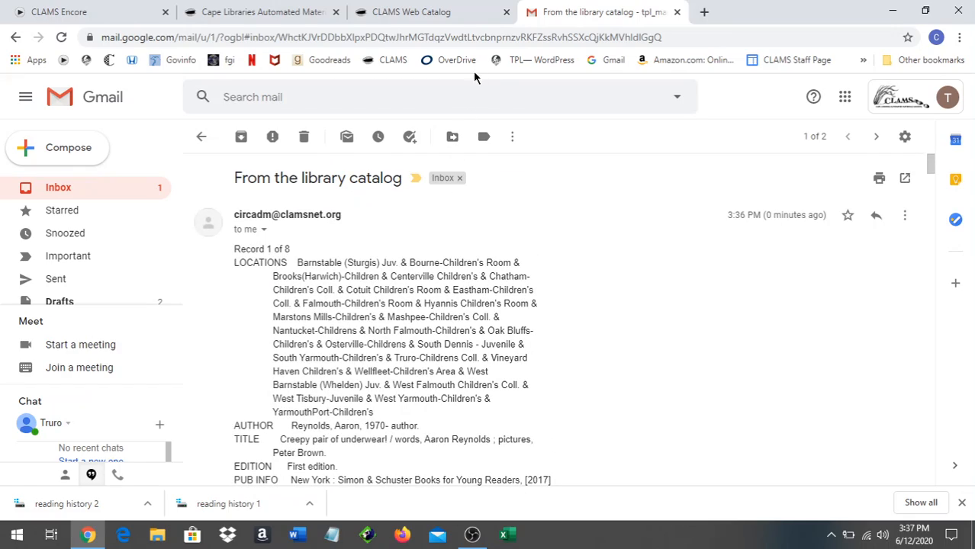
{"action": "left_click", "coordinate": [204, 134]}
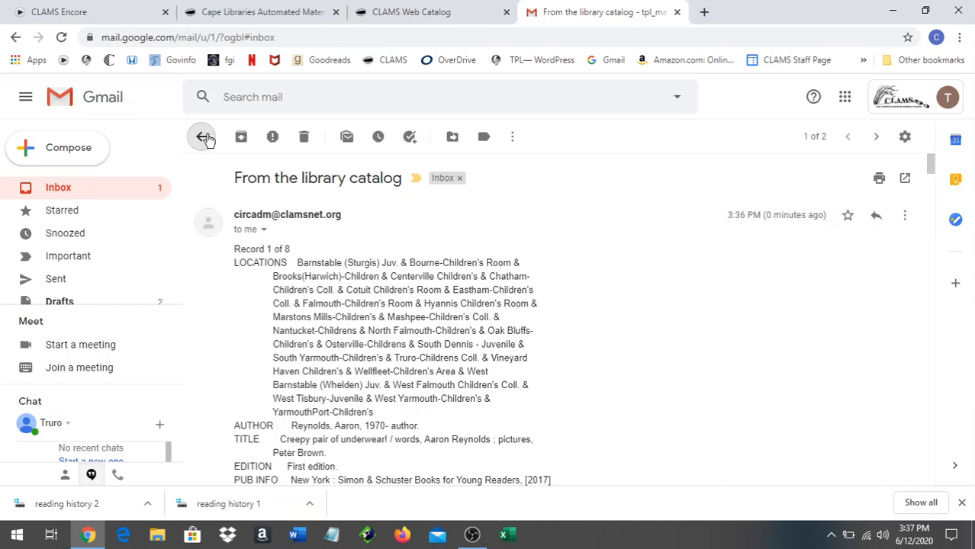
Step: Switch to the CLAMS catalog and e-mail the list in Brief Display format to the library's address, with the subject "From the library catalog"
{"action": "left_click", "coordinate": [271, 14]}
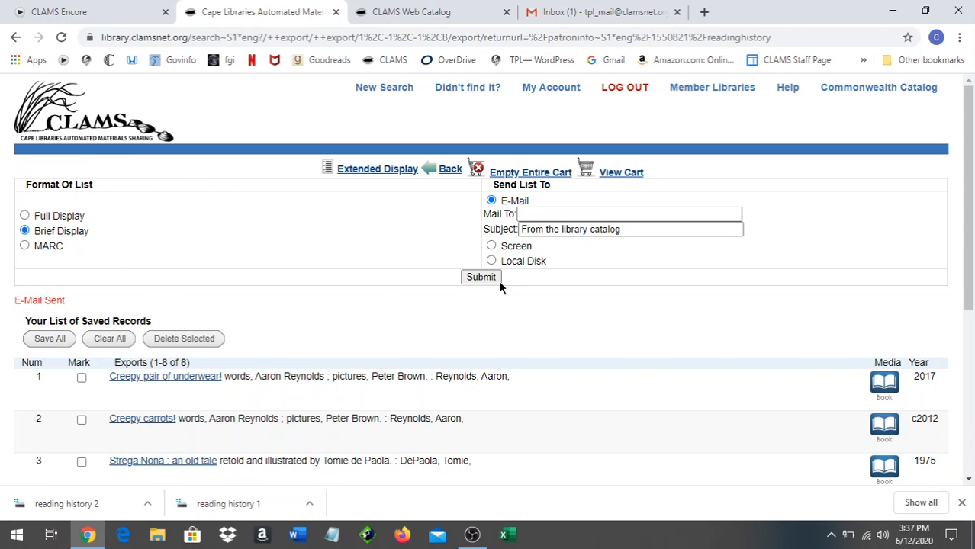
{"action": "left_click", "coordinate": [565, 214]}
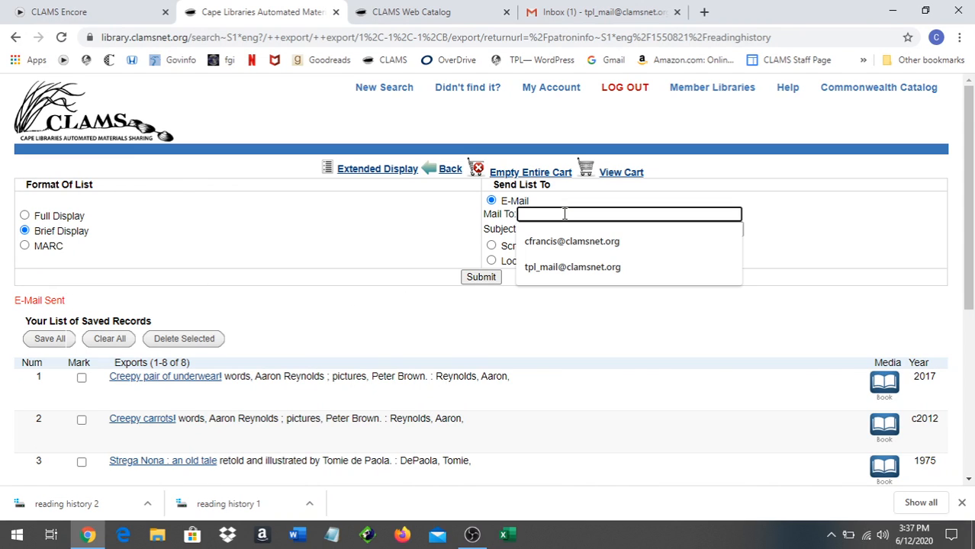
{"action": "left_click", "coordinate": [567, 265]}
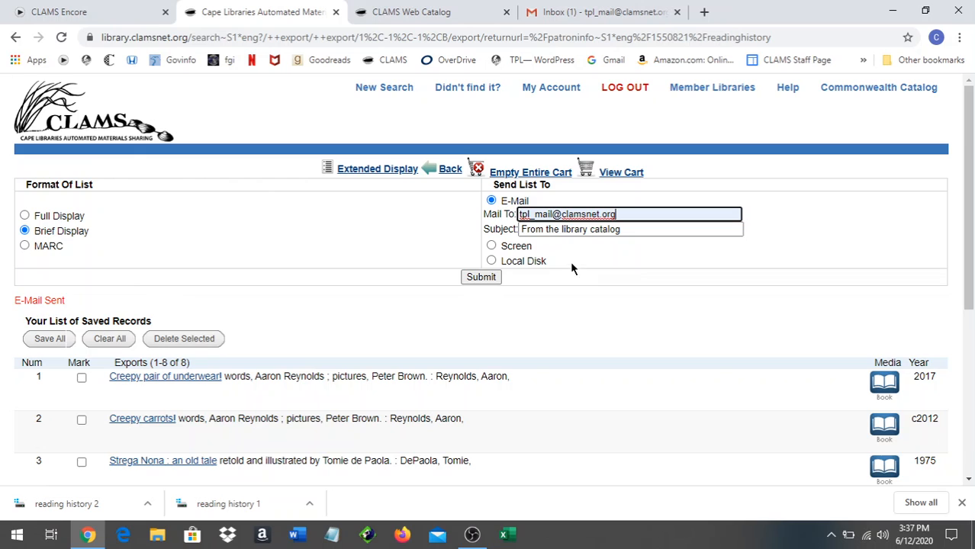
{"action": "left_click", "coordinate": [482, 277]}
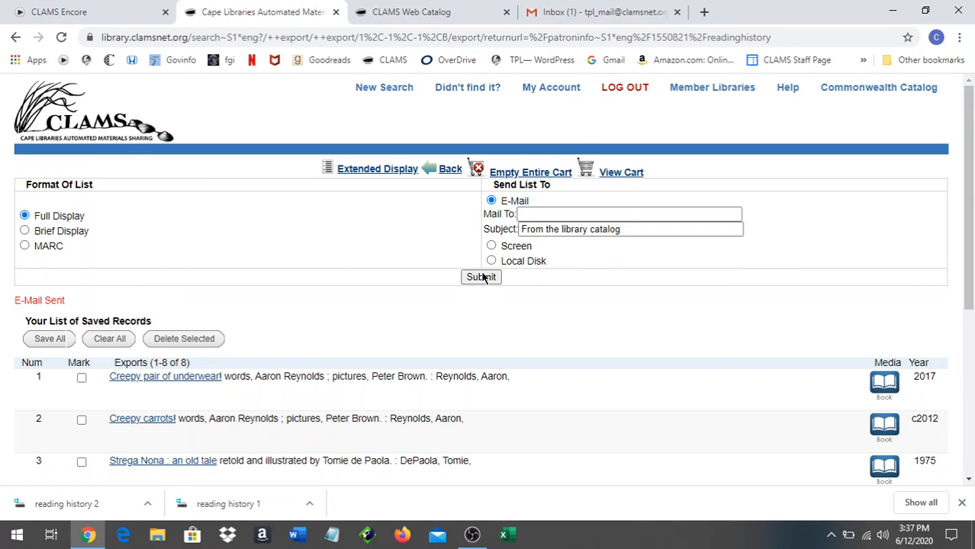
Step: Switch to Gmail, open the newest "From the library catalog" message and examine the brief author, title and publication details of each record
{"action": "left_click", "coordinate": [603, 17]}
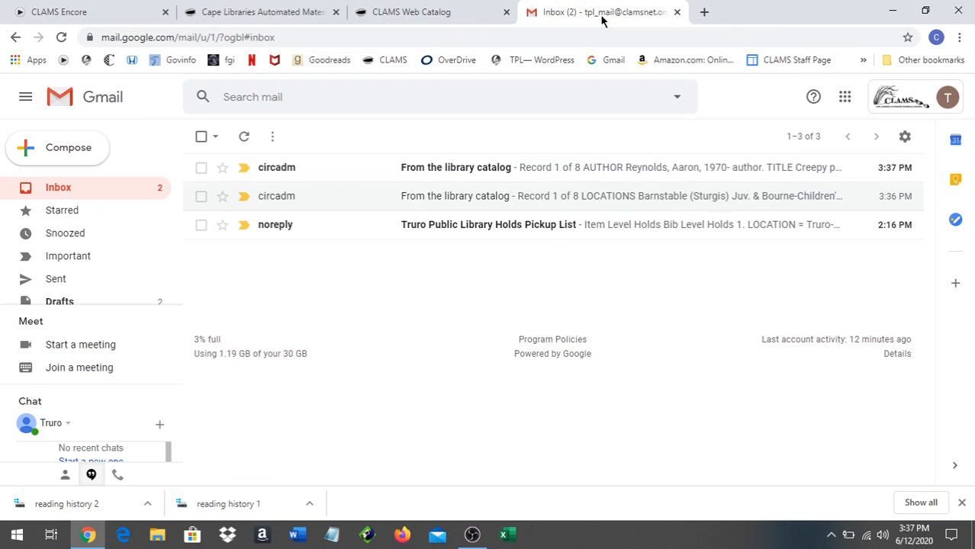
{"action": "left_click", "coordinate": [493, 175]}
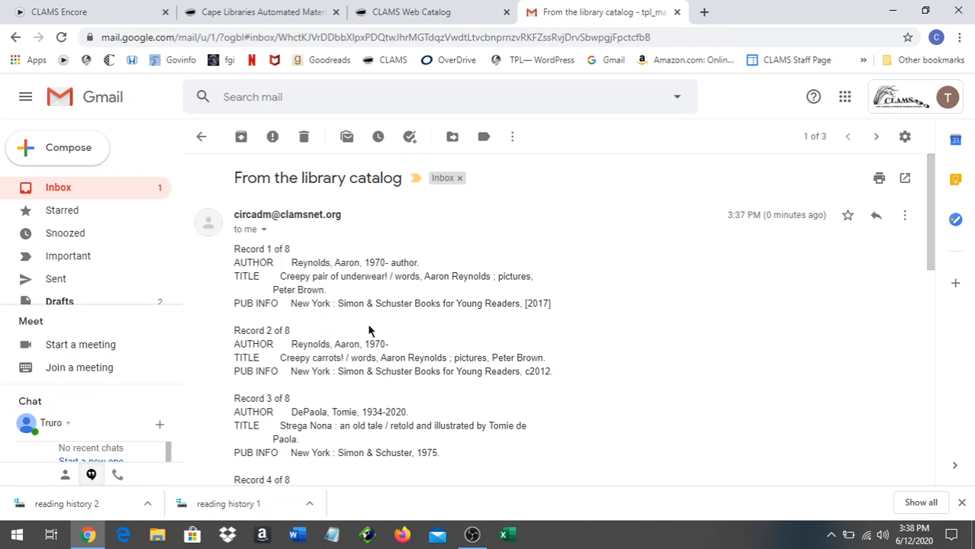
{"action": "scroll", "coordinate": [368, 330], "scroll_direction": "down", "scroll_amount": 3}
{"action": "scroll", "coordinate": [368, 330], "scroll_direction": "down", "scroll_amount": 3}
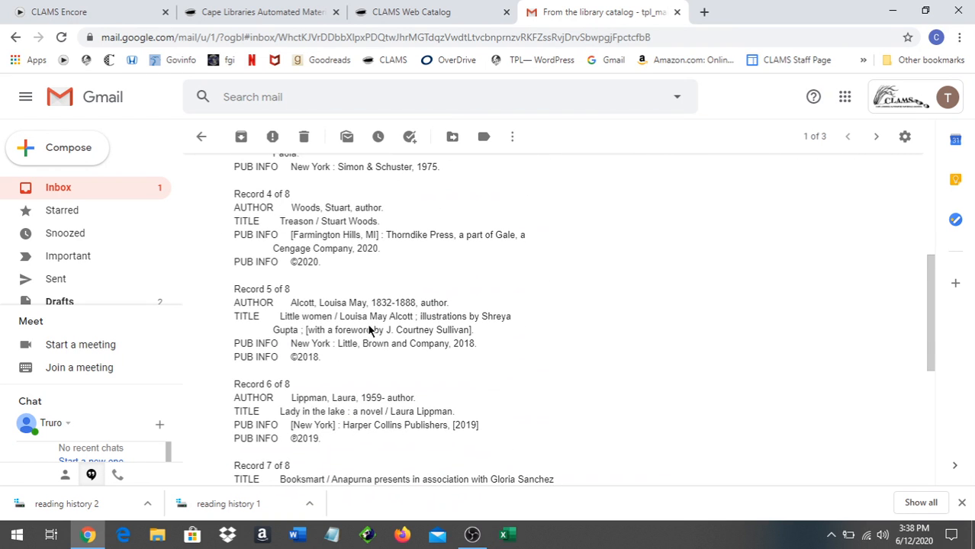
{"action": "scroll", "coordinate": [368, 330], "scroll_direction": "down", "scroll_amount": 3}
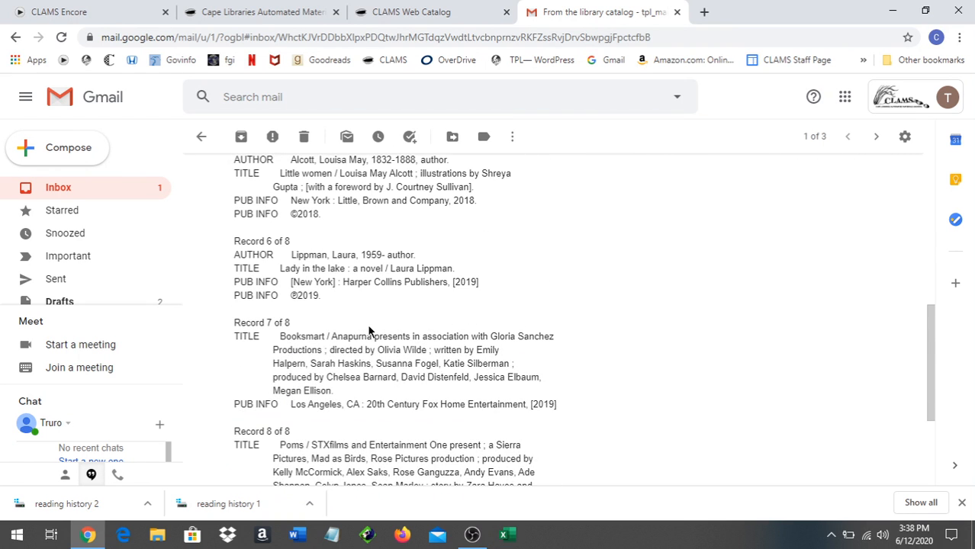
{"action": "scroll", "coordinate": [369, 330], "scroll_direction": "down", "scroll_amount": 2}
{"action": "scroll", "coordinate": [368, 330], "scroll_direction": "down", "scroll_amount": 2}
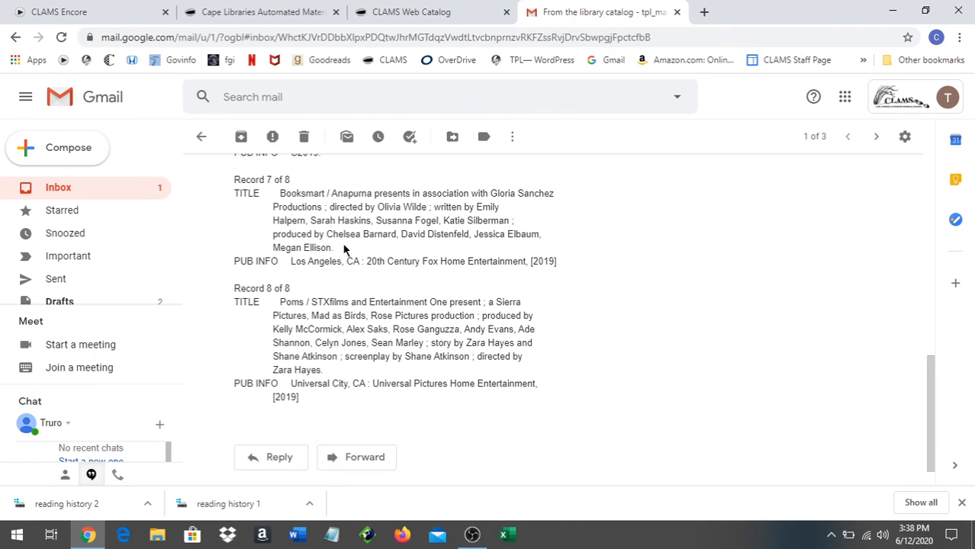
{"action": "scroll", "coordinate": [343, 248], "scroll_direction": "up", "scroll_amount": 3}
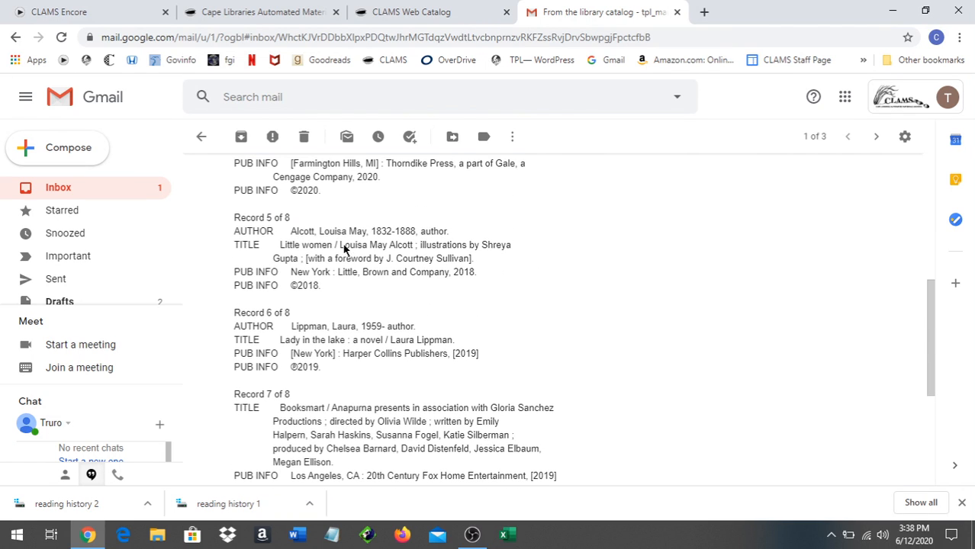
{"action": "scroll", "coordinate": [343, 249], "scroll_direction": "up", "scroll_amount": 3}
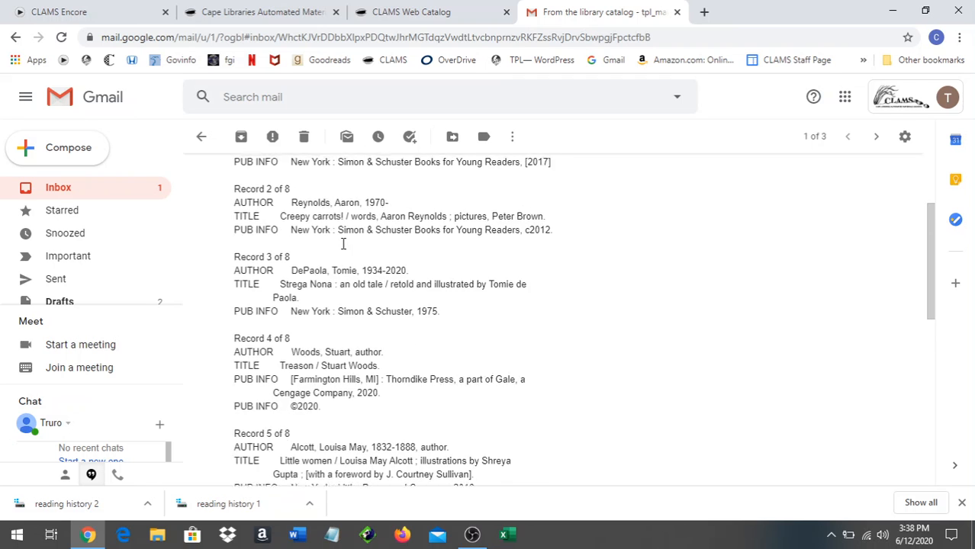
{"action": "scroll", "coordinate": [343, 244], "scroll_direction": "up", "scroll_amount": 1}
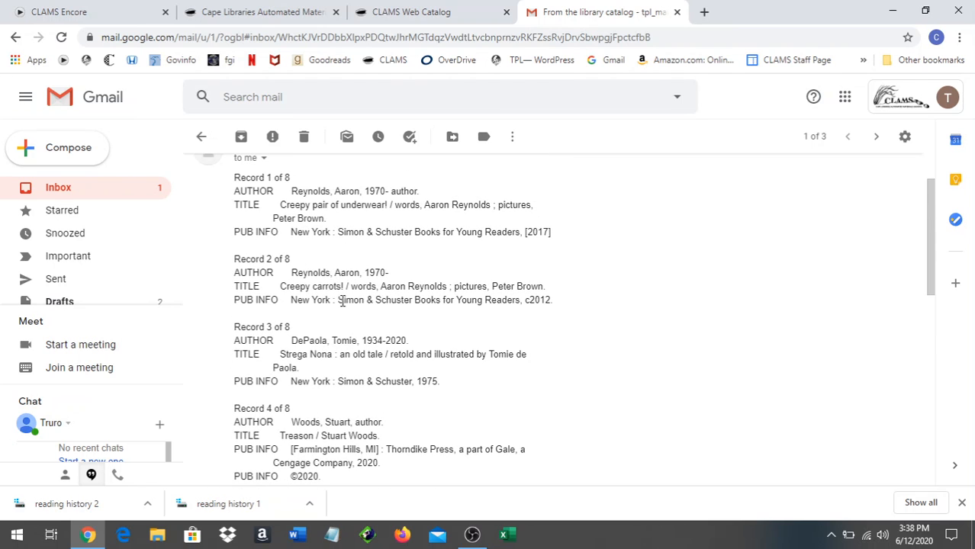
{"action": "scroll", "coordinate": [342, 298], "scroll_direction": "down", "scroll_amount": 1}
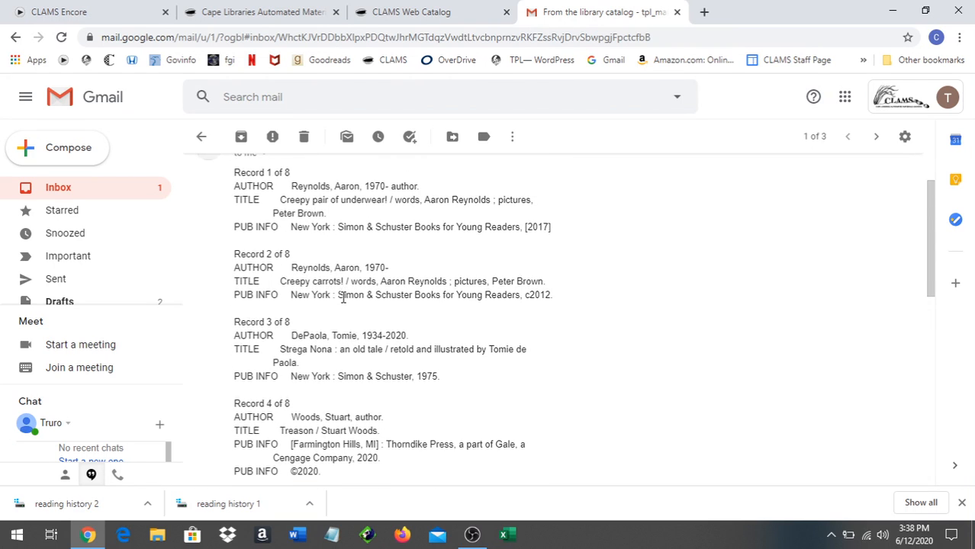
{"action": "scroll", "coordinate": [343, 297], "scroll_direction": "down", "scroll_amount": 5}
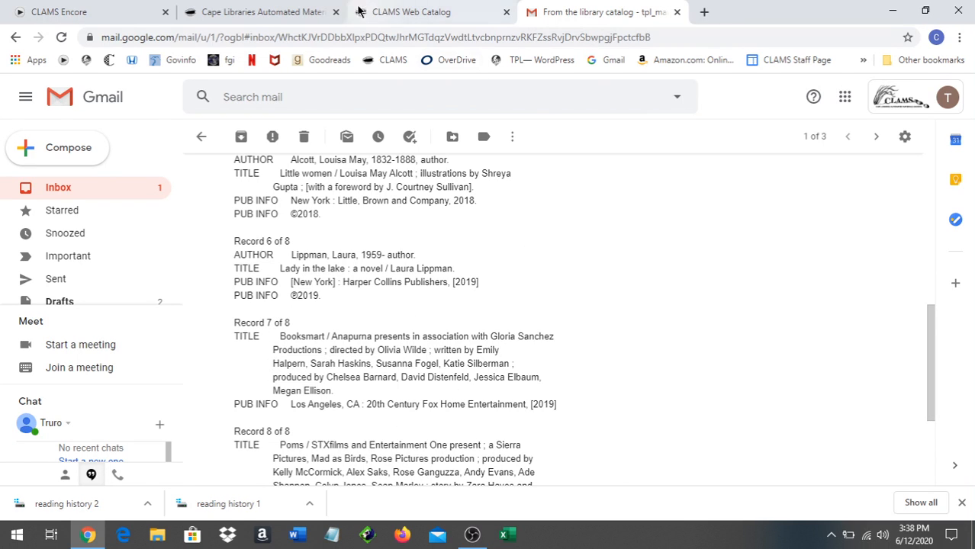
Step: Switch to the CLAMS catalog and e-mail the list in MARC format to the library's address, with the subject "From the library catalog"
{"action": "left_click", "coordinate": [279, 13]}
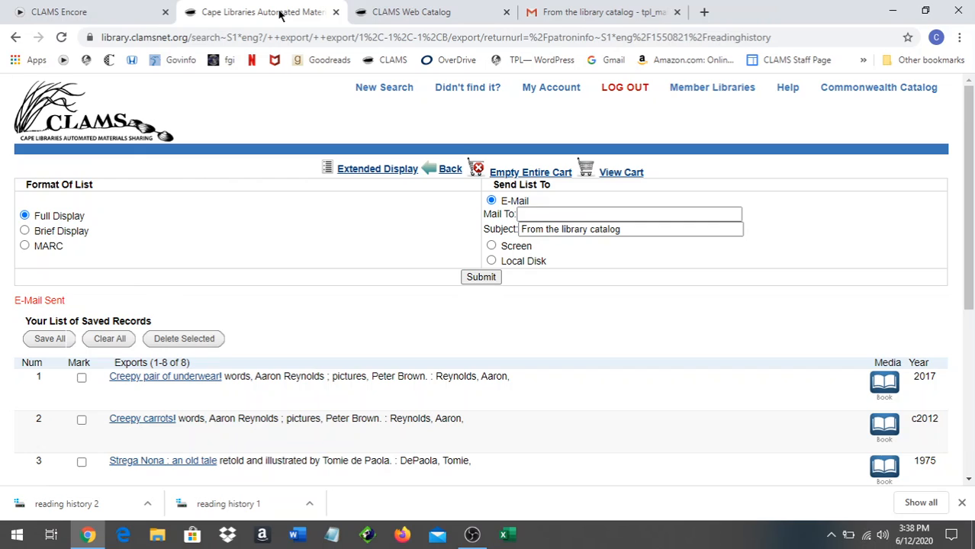
{"action": "left_click", "coordinate": [25, 246]}
{"action": "left_click", "coordinate": [534, 215]}
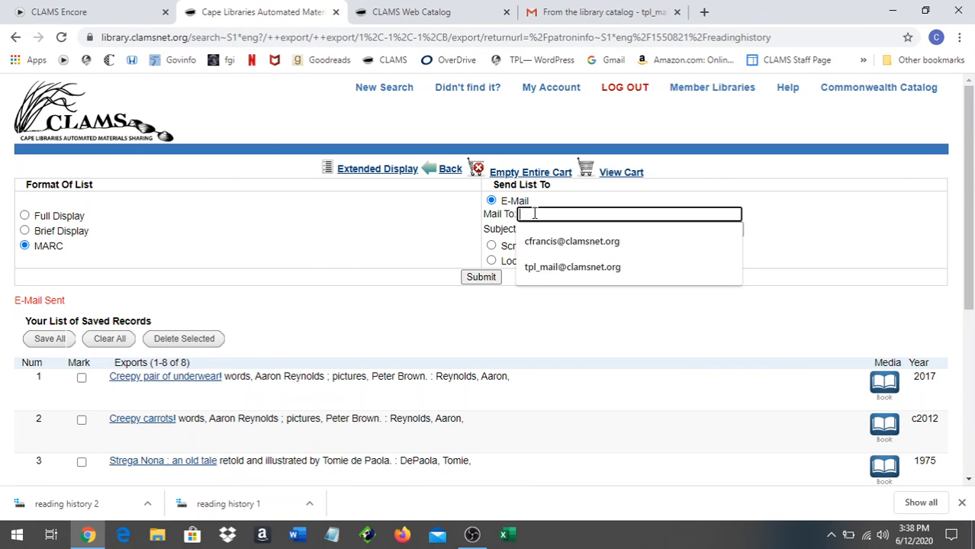
{"action": "left_click", "coordinate": [548, 266]}
{"action": "left_click", "coordinate": [482, 279]}
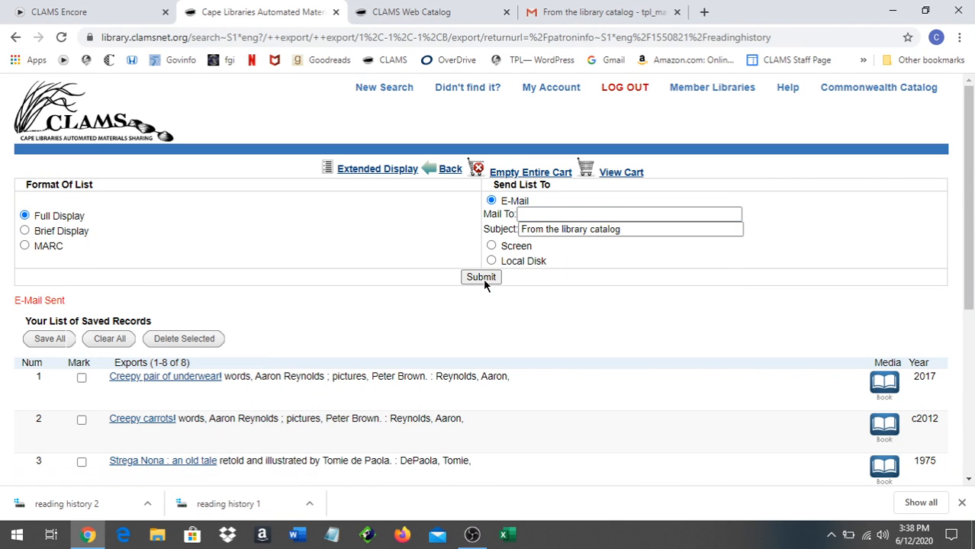
Step: Switch to Gmail, open the newest "From the library catalog" message from the inbox and examine how its records appear in MARC format
{"action": "left_click", "coordinate": [589, 13]}
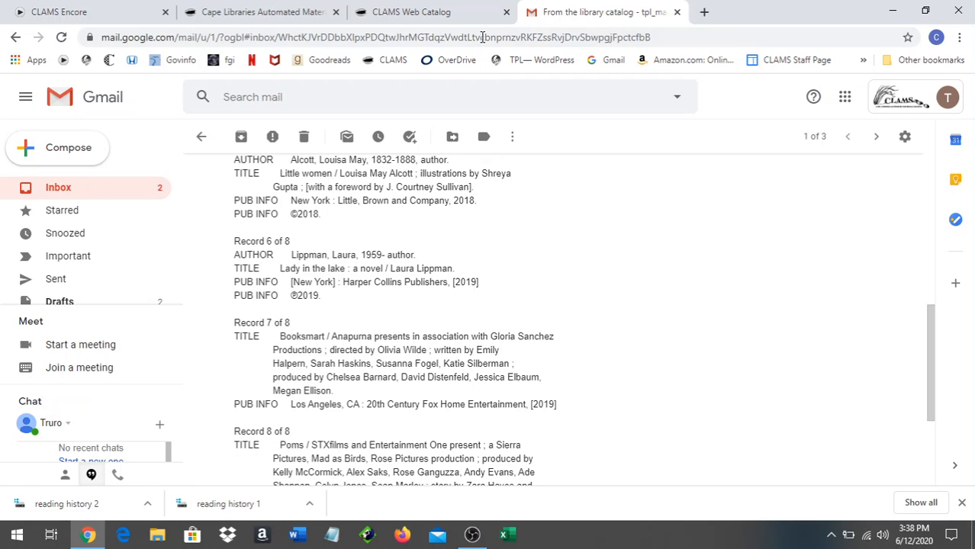
{"action": "left_click", "coordinate": [201, 137]}
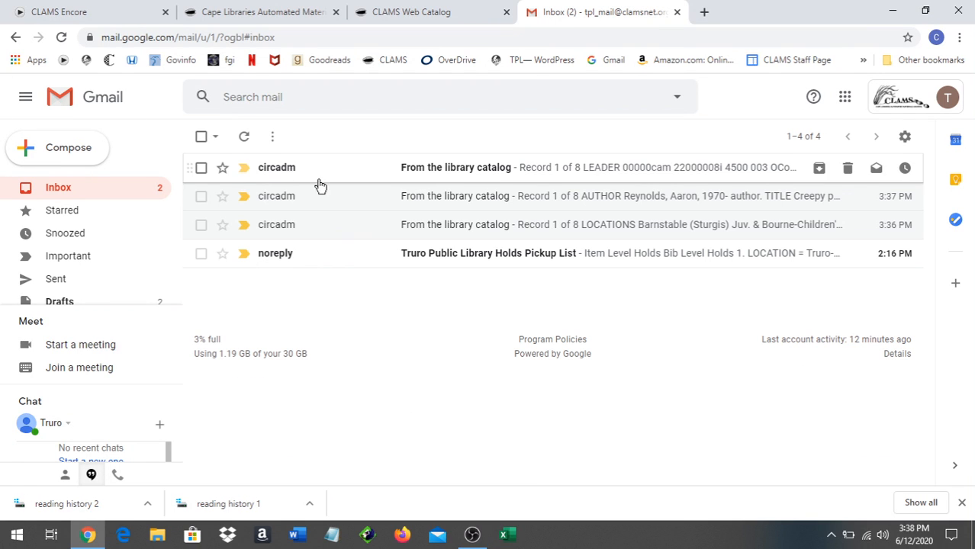
{"action": "left_click", "coordinate": [460, 174]}
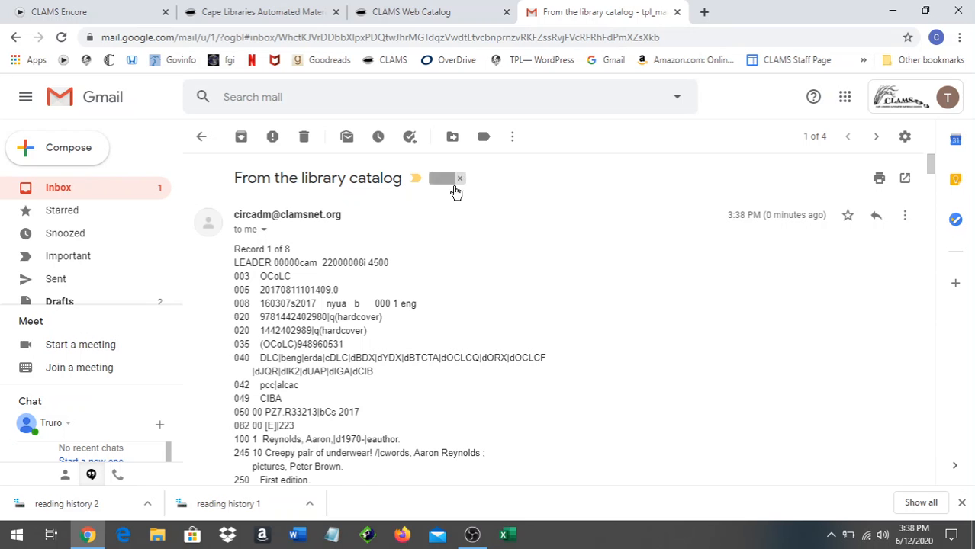
{"action": "scroll", "coordinate": [475, 283], "scroll_direction": "down", "scroll_amount": 2}
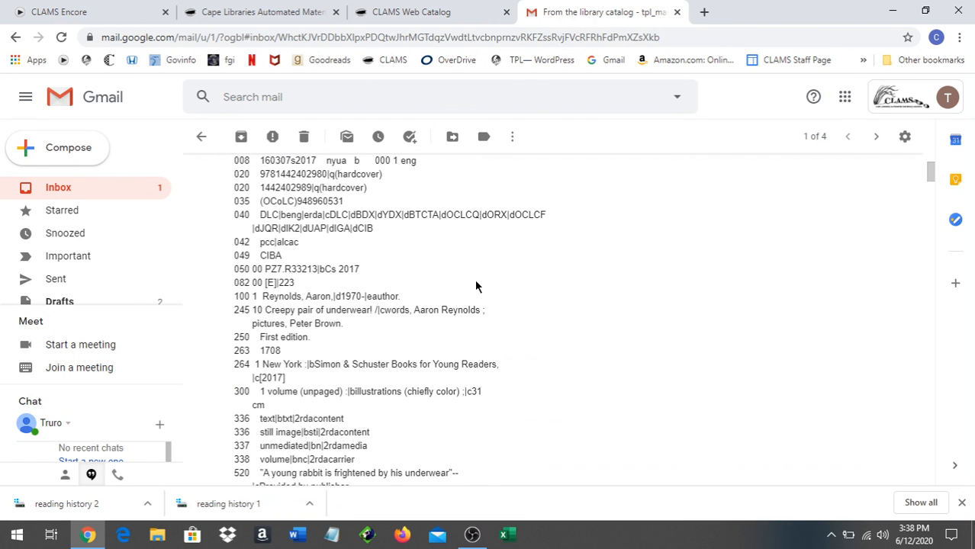
{"action": "scroll", "coordinate": [476, 286], "scroll_direction": "down", "scroll_amount": 2}
{"action": "scroll", "coordinate": [476, 286], "scroll_direction": "down", "scroll_amount": 3}
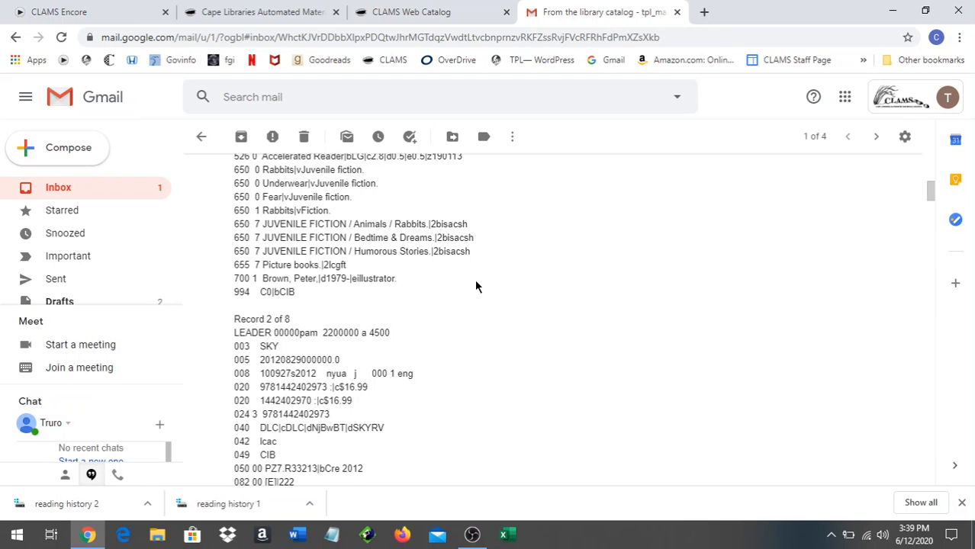
{"action": "scroll", "coordinate": [476, 286], "scroll_direction": "down", "scroll_amount": 1}
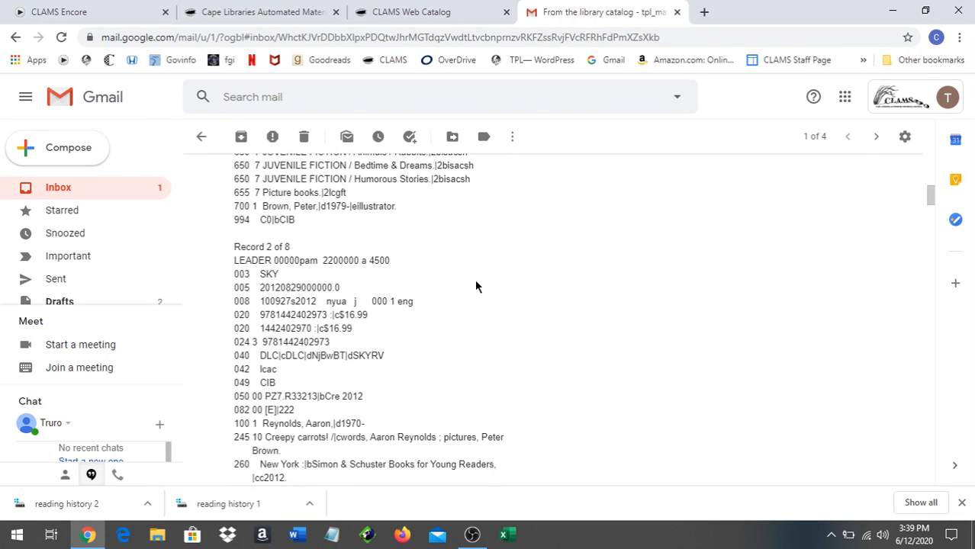
{"action": "scroll", "coordinate": [477, 286], "scroll_direction": "down", "scroll_amount": 1}
{"action": "scroll", "coordinate": [475, 286], "scroll_direction": "down", "scroll_amount": 2}
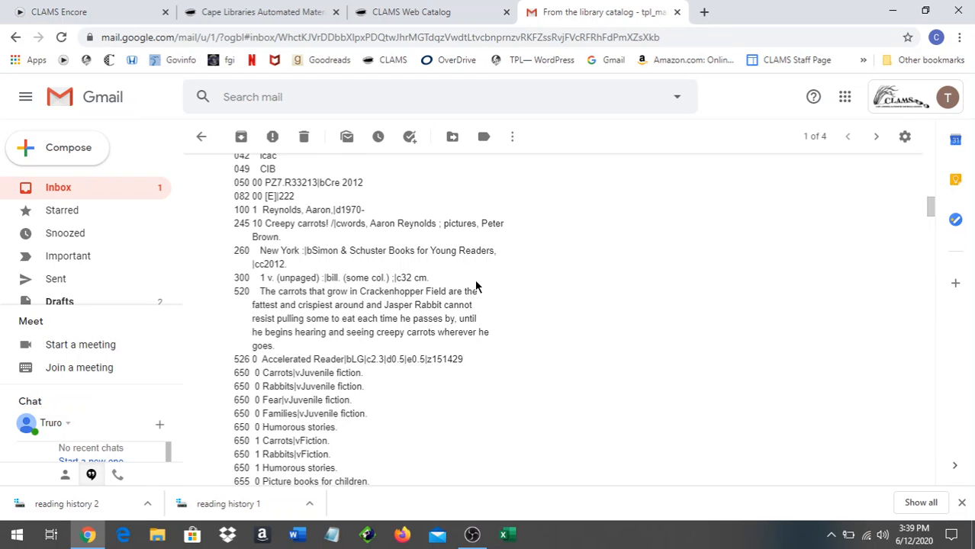
{"action": "scroll", "coordinate": [476, 286], "scroll_direction": "down", "scroll_amount": 2}
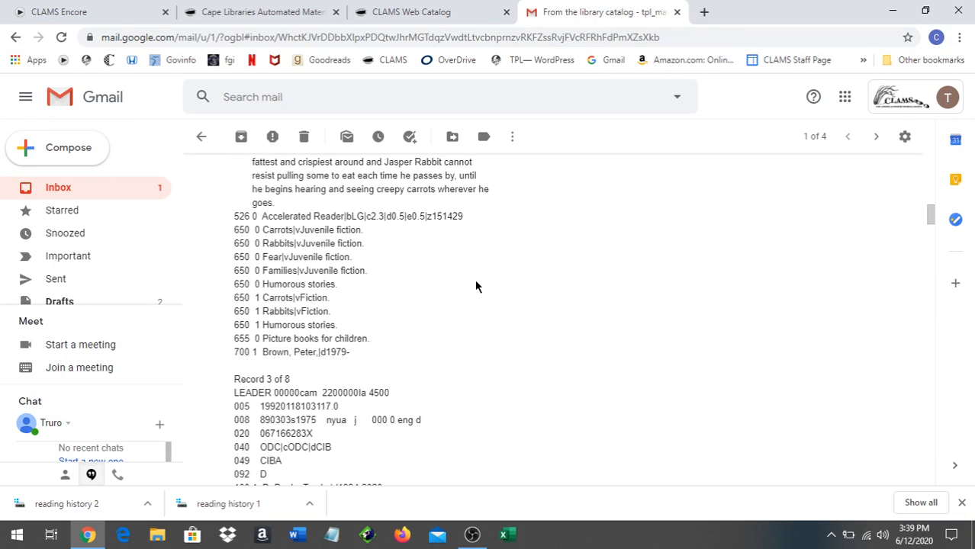
{"action": "scroll", "coordinate": [475, 287], "scroll_direction": "down", "scroll_amount": 3}
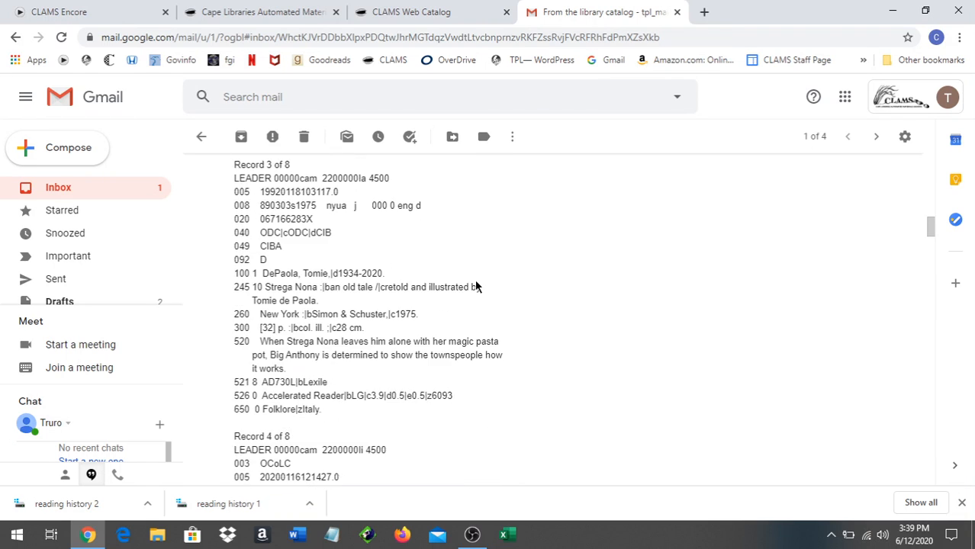
{"action": "scroll", "coordinate": [476, 286], "scroll_direction": "down", "scroll_amount": 1}
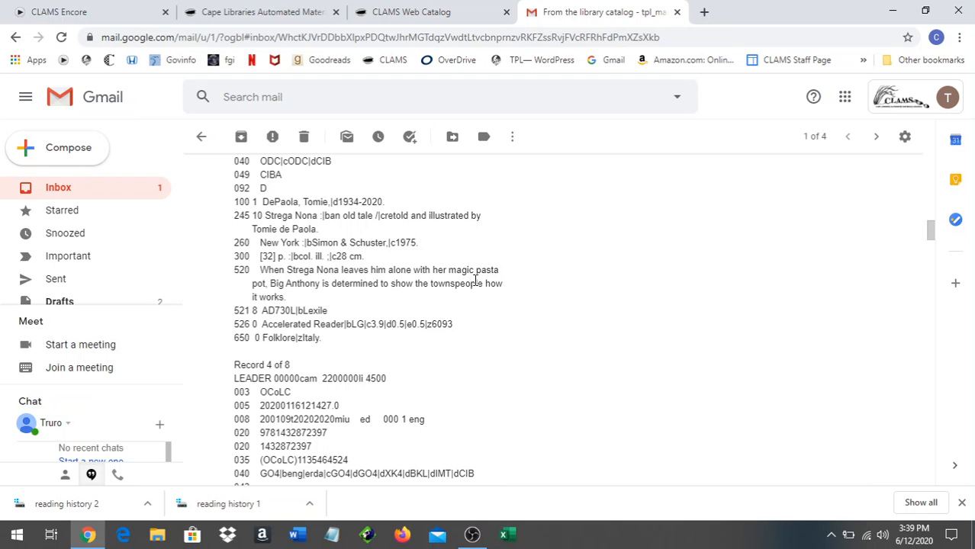
{"action": "scroll", "coordinate": [475, 280], "scroll_direction": "down", "scroll_amount": 4}
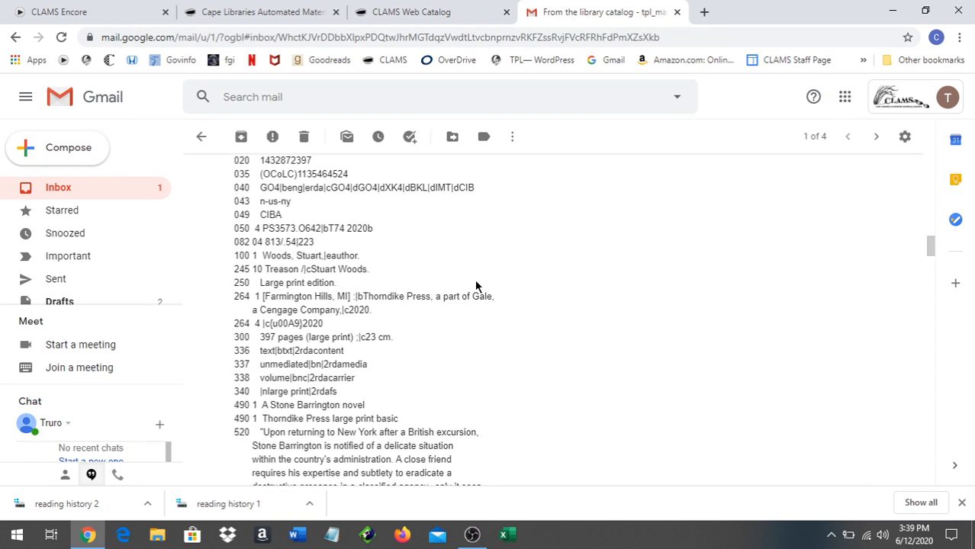
{"action": "scroll", "coordinate": [476, 286], "scroll_direction": "up", "scroll_amount": 7}
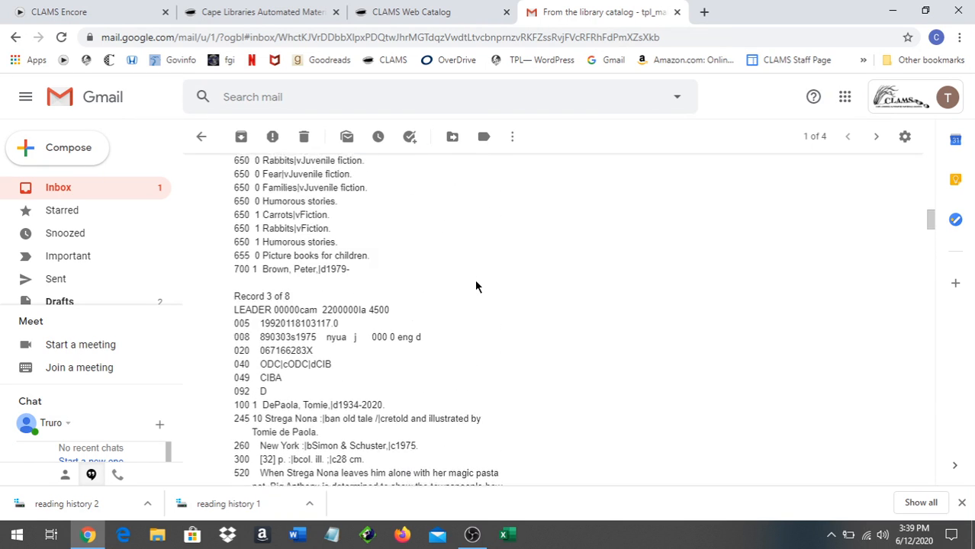
{"action": "scroll", "coordinate": [475, 280], "scroll_direction": "up", "scroll_amount": 7}
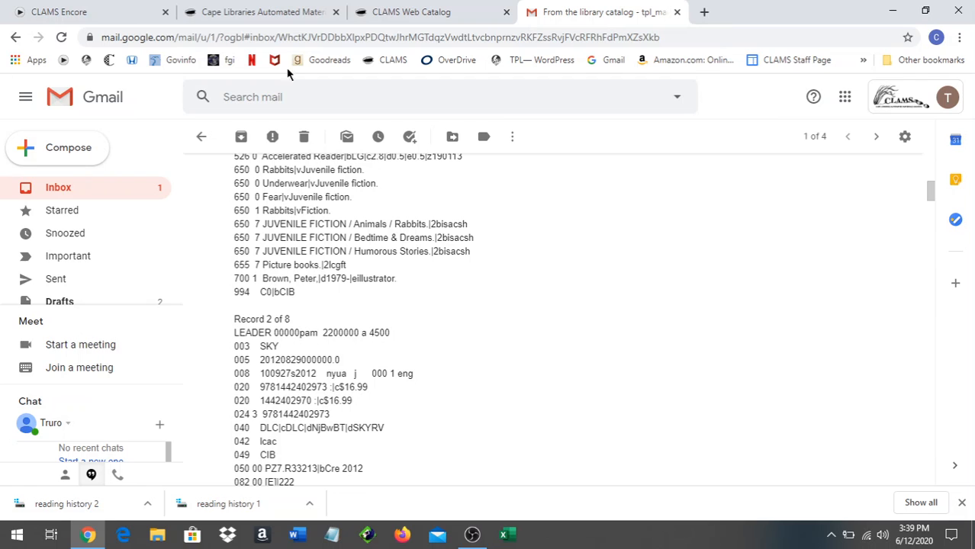
Step: Switch to the CLAMS catalog, choose the Brief Display format for the list and bring up the suggested recipient addresses
{"action": "left_click", "coordinate": [273, 14]}
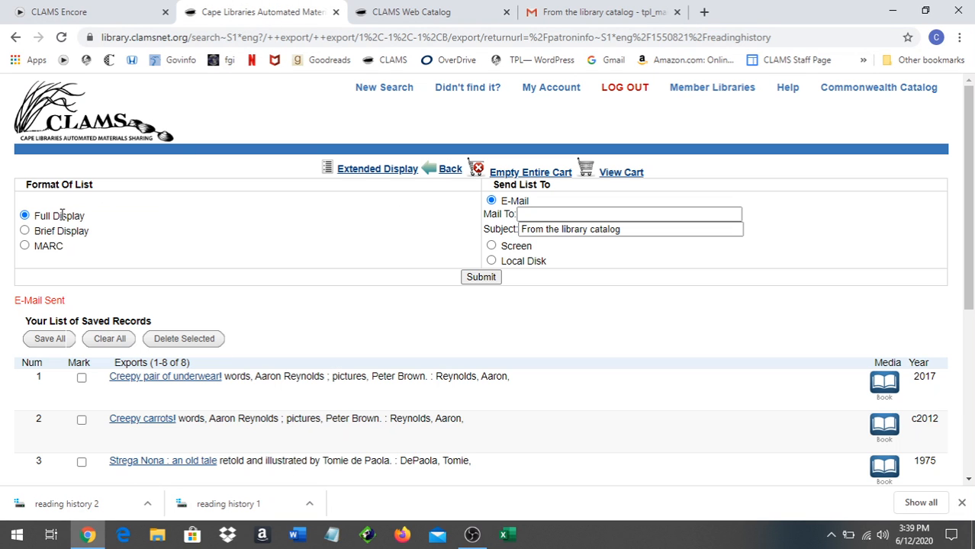
{"action": "left_click", "coordinate": [24, 231]}
{"action": "left_click", "coordinate": [569, 214]}
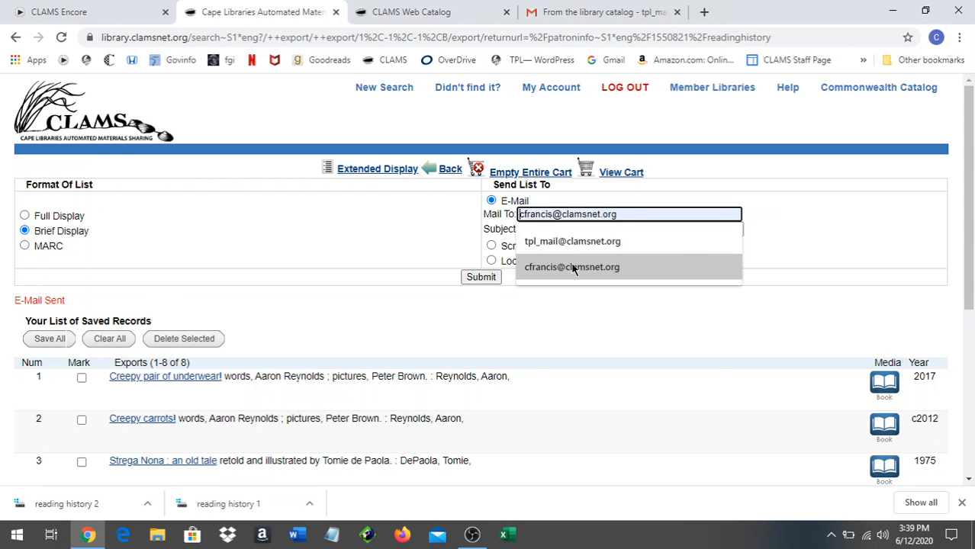
Step: Switch to Gmail, open the print preview of the MARC-format message, look through its pages and cancel printing
{"action": "left_click", "coordinate": [599, 13]}
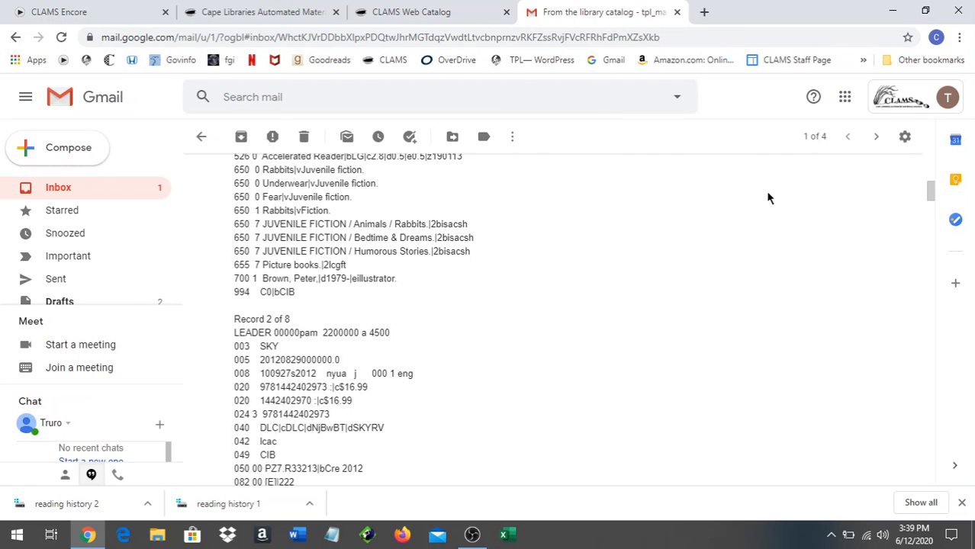
{"action": "left_click", "coordinate": [512, 138]}
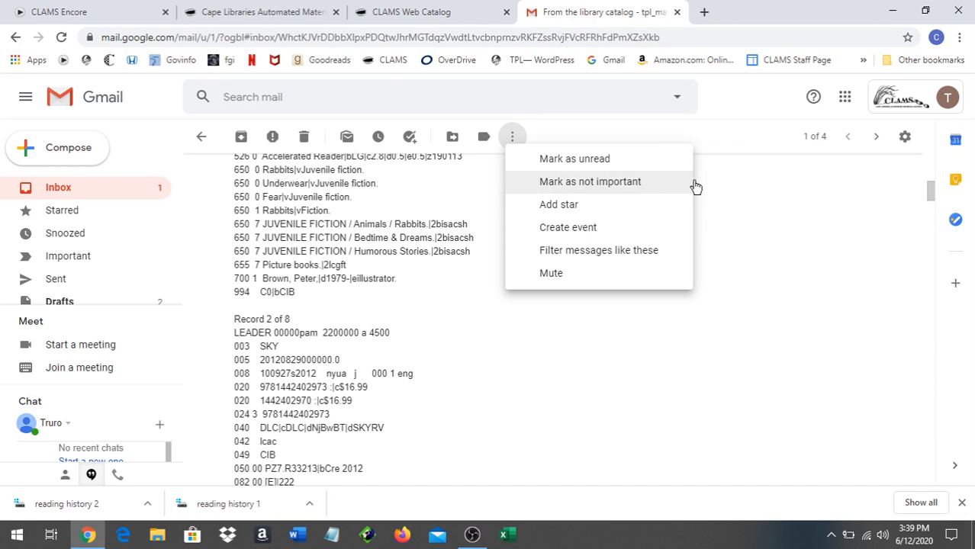
{"action": "left_click", "coordinate": [904, 139]}
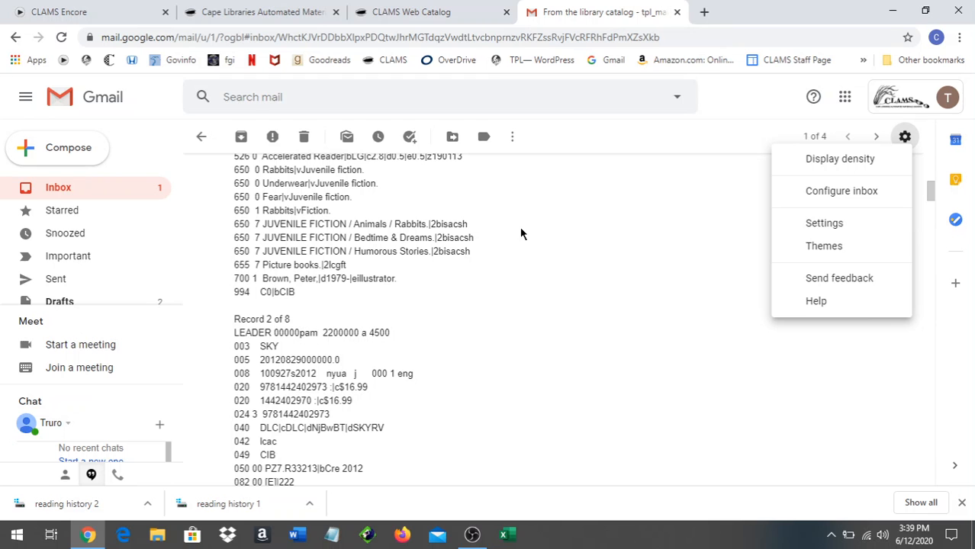
{"action": "left_click", "coordinate": [561, 242]}
{"action": "scroll", "coordinate": [565, 244], "scroll_direction": "up", "scroll_amount": 7}
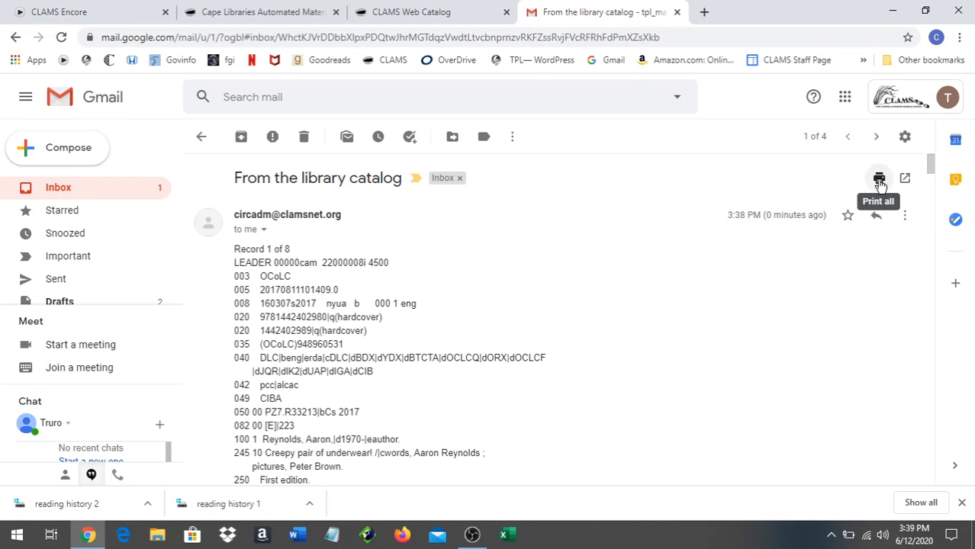
{"action": "left_click", "coordinate": [879, 180]}
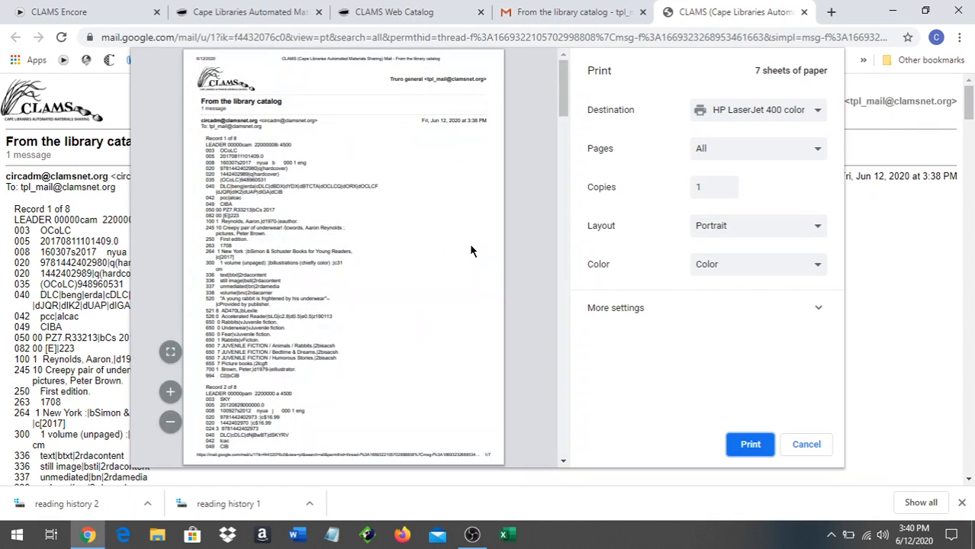
{"action": "scroll", "coordinate": [471, 251], "scroll_direction": "down", "scroll_amount": 5}
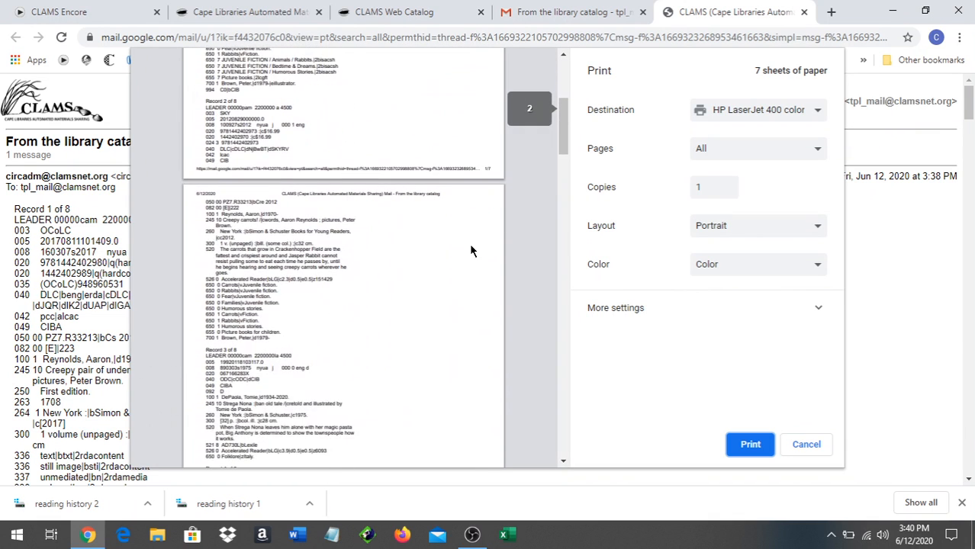
{"action": "scroll", "coordinate": [470, 250], "scroll_direction": "down", "scroll_amount": 2}
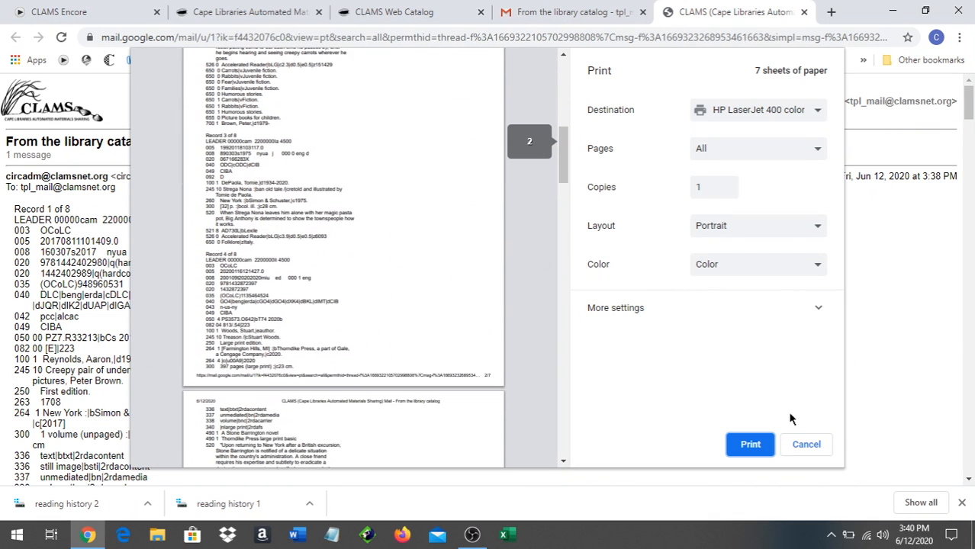
{"action": "left_click", "coordinate": [805, 446]}
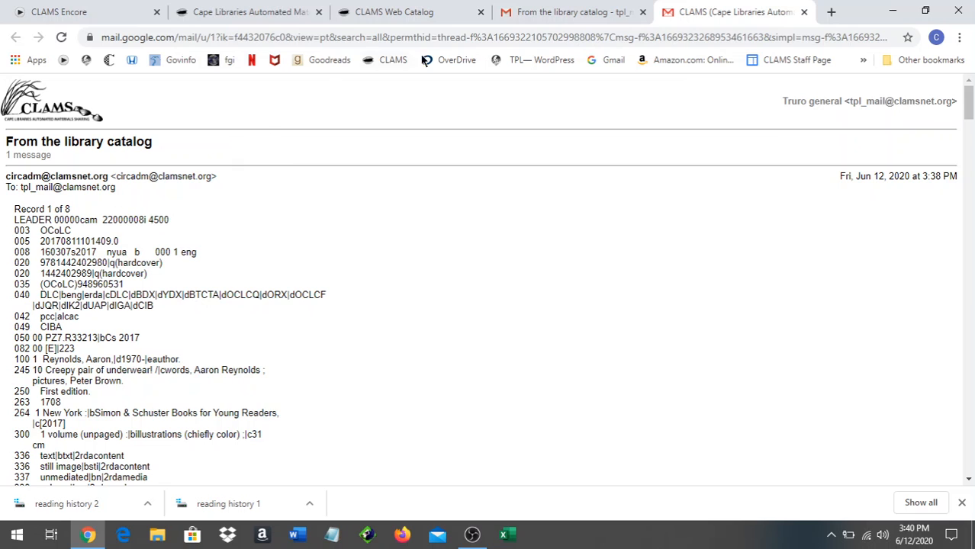
Step: Return to the Gmail inbox, open the Brief Display message, examine its print preview and cancel printing
{"action": "left_click", "coordinate": [555, 12]}
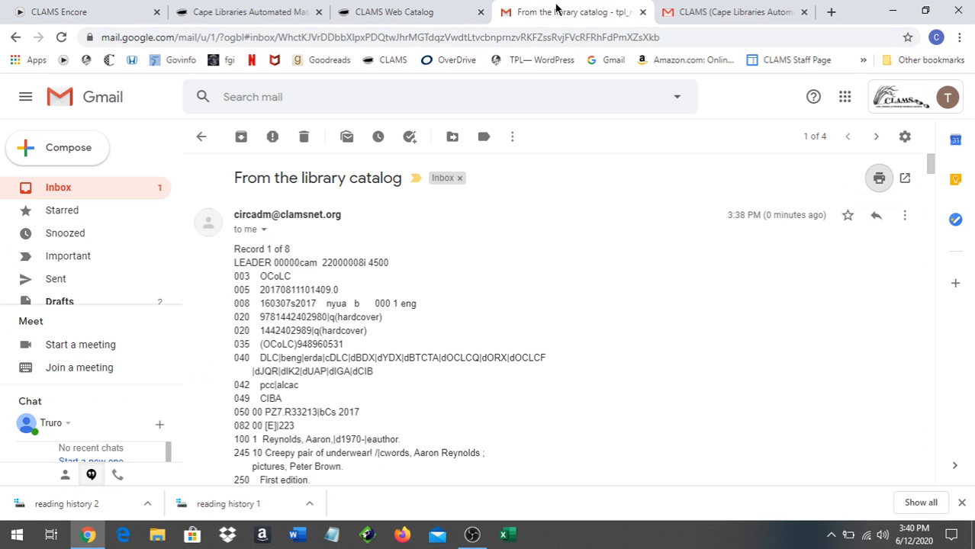
{"action": "left_click", "coordinate": [201, 136]}
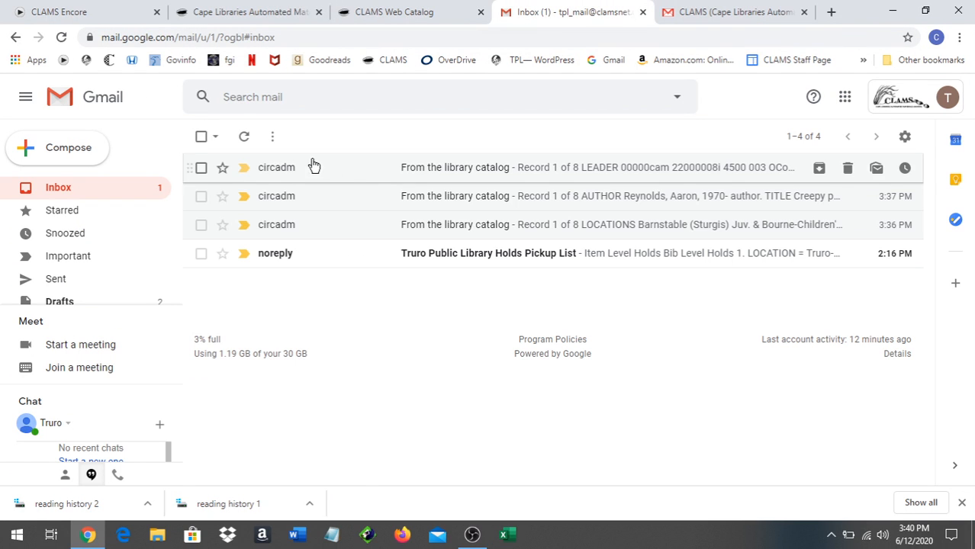
{"action": "left_click", "coordinate": [431, 200]}
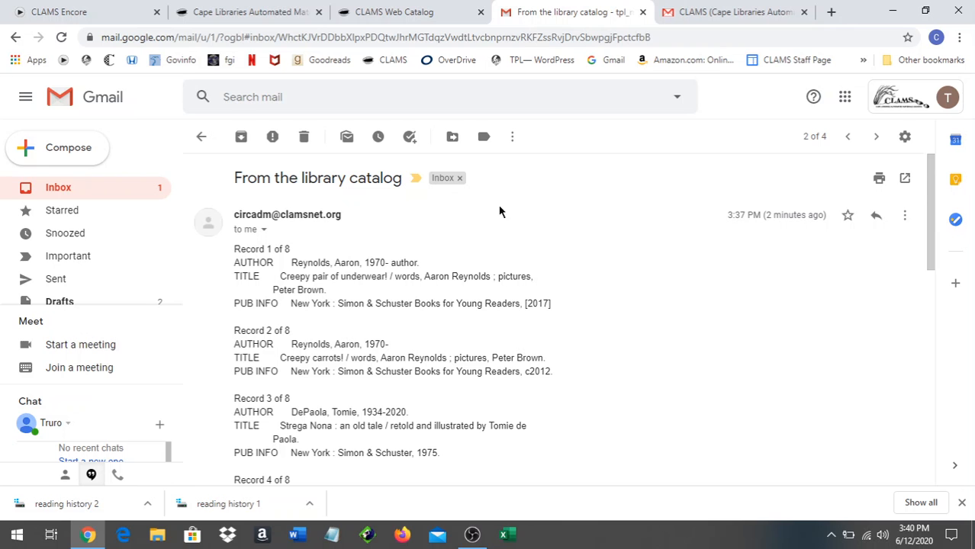
{"action": "left_click", "coordinate": [878, 178]}
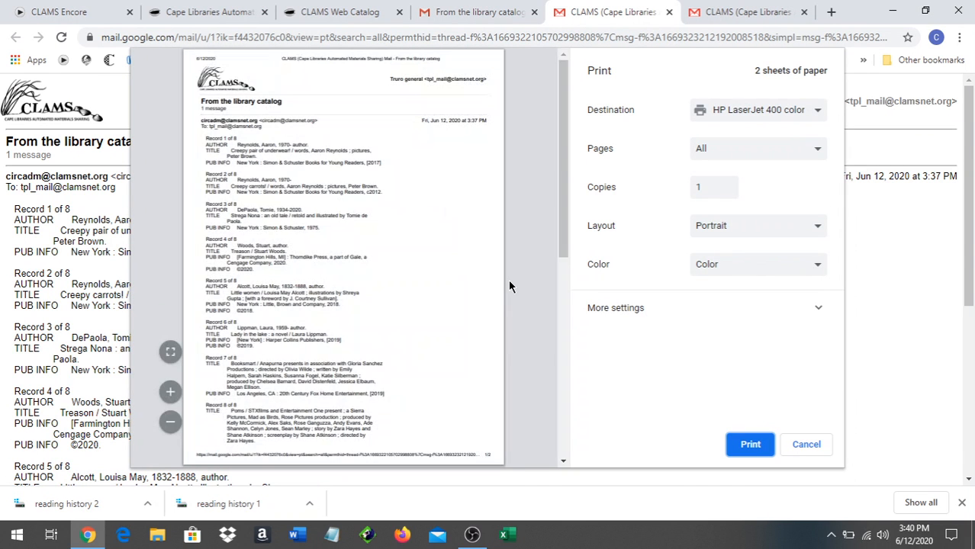
{"action": "scroll", "coordinate": [508, 279], "scroll_direction": "down", "scroll_amount": 3}
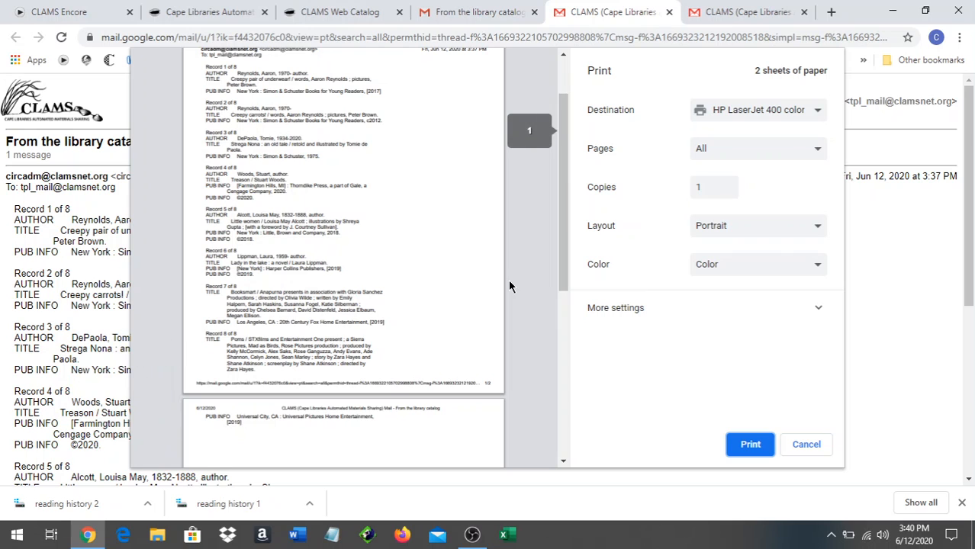
{"action": "scroll", "coordinate": [463, 290], "scroll_direction": "up", "scroll_amount": 3}
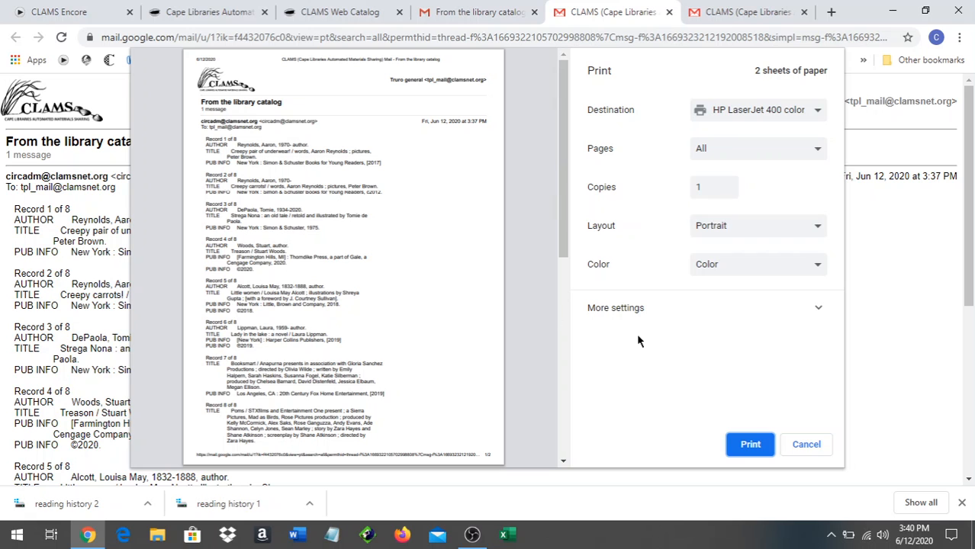
{"action": "left_click", "coordinate": [806, 445]}
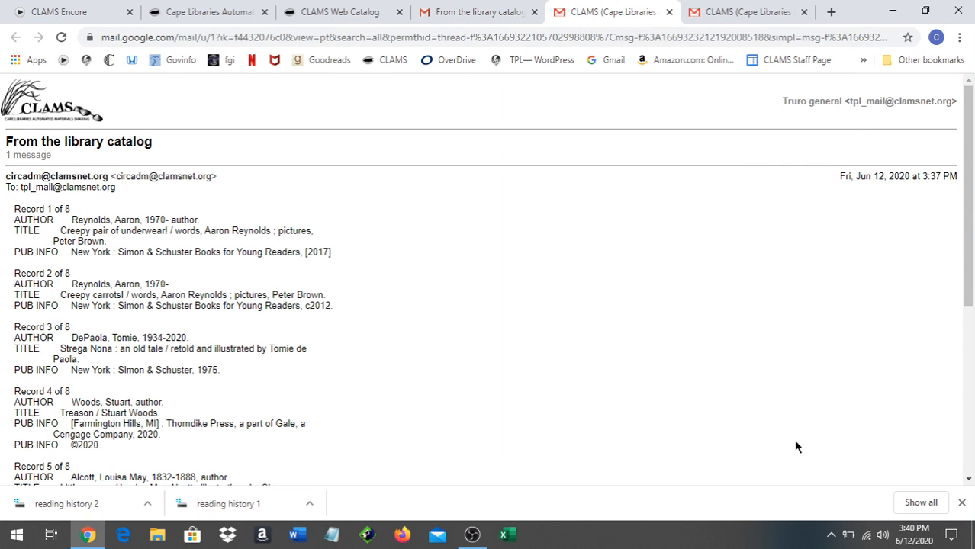
Step: Close both printable message pages and the Gmail page
{"action": "left_click", "coordinate": [670, 12]}
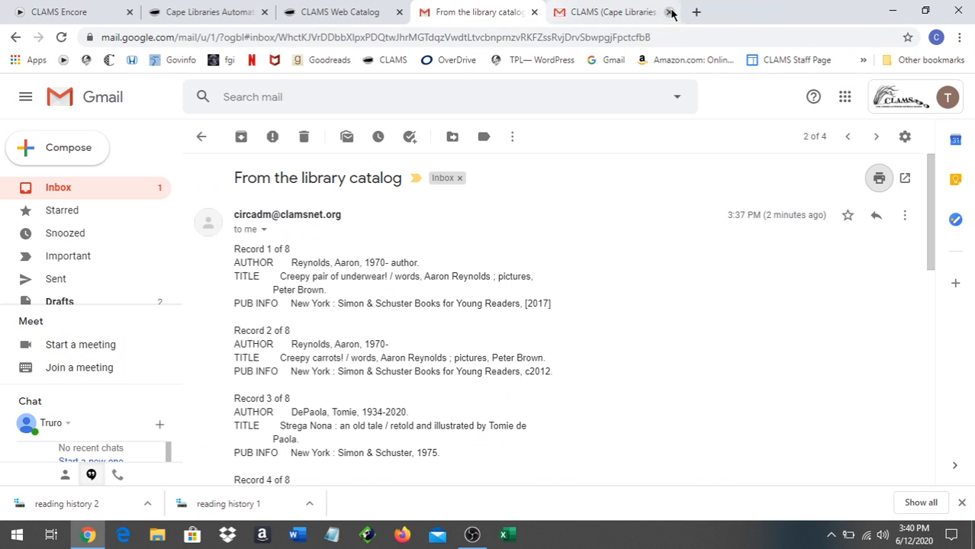
{"action": "left_click", "coordinate": [670, 12]}
{"action": "left_click", "coordinate": [670, 12]}
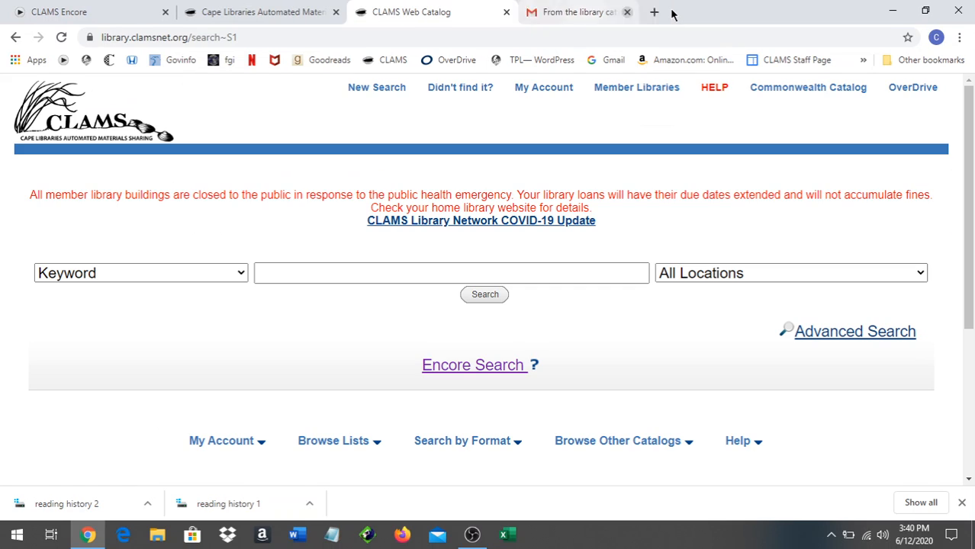
Step: Switch to the CLAMS export page, send the Brief Display list to the screen and look through all its records
{"action": "left_click", "coordinate": [248, 19]}
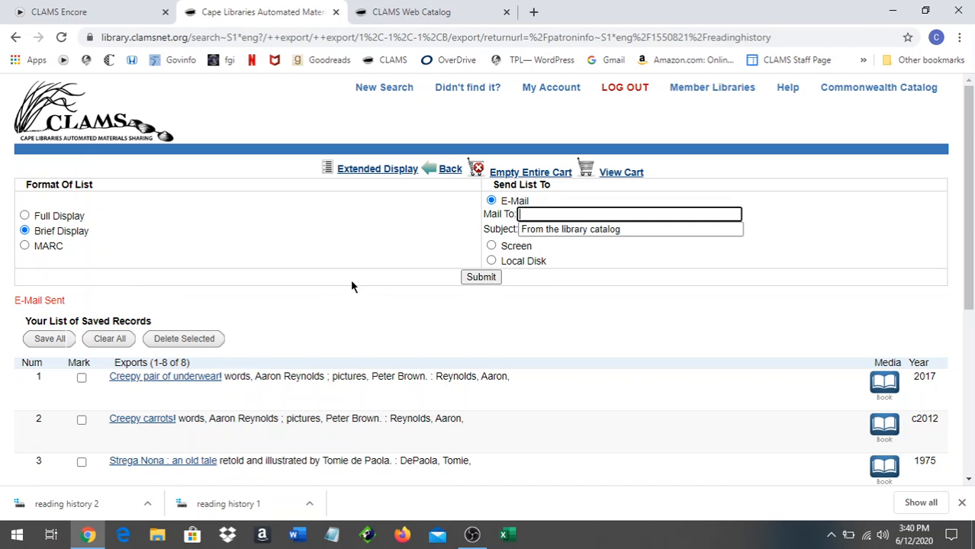
{"action": "left_click", "coordinate": [492, 248]}
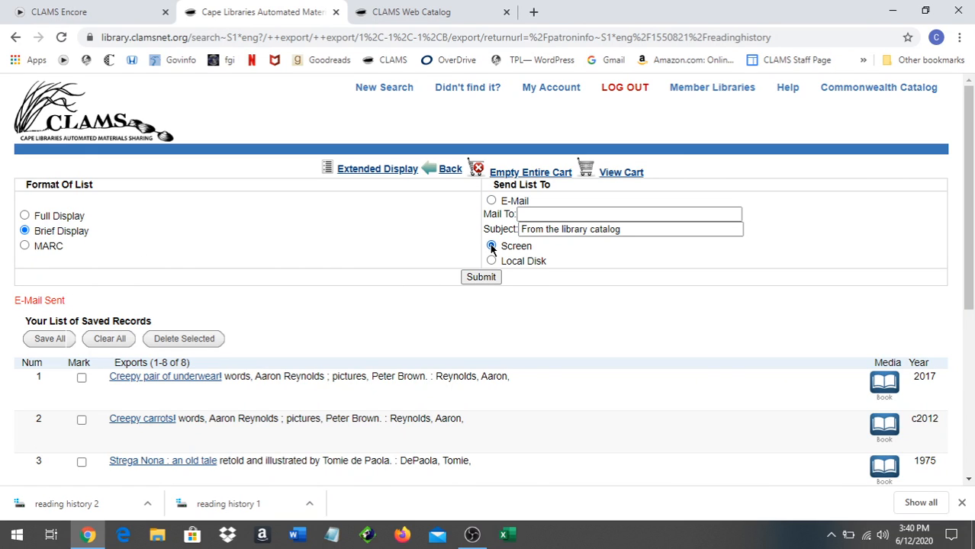
{"action": "left_click", "coordinate": [483, 278]}
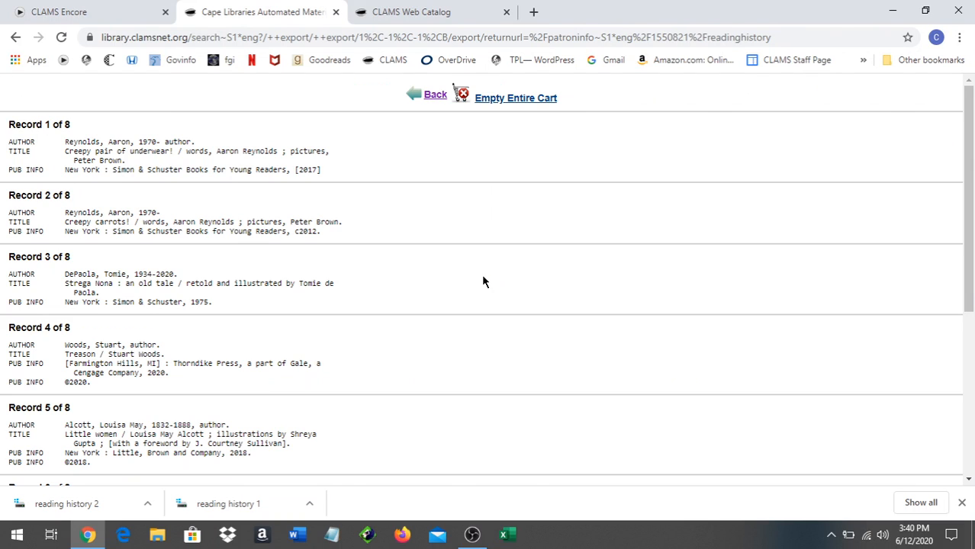
{"action": "scroll", "coordinate": [483, 278], "scroll_direction": "down", "scroll_amount": 4}
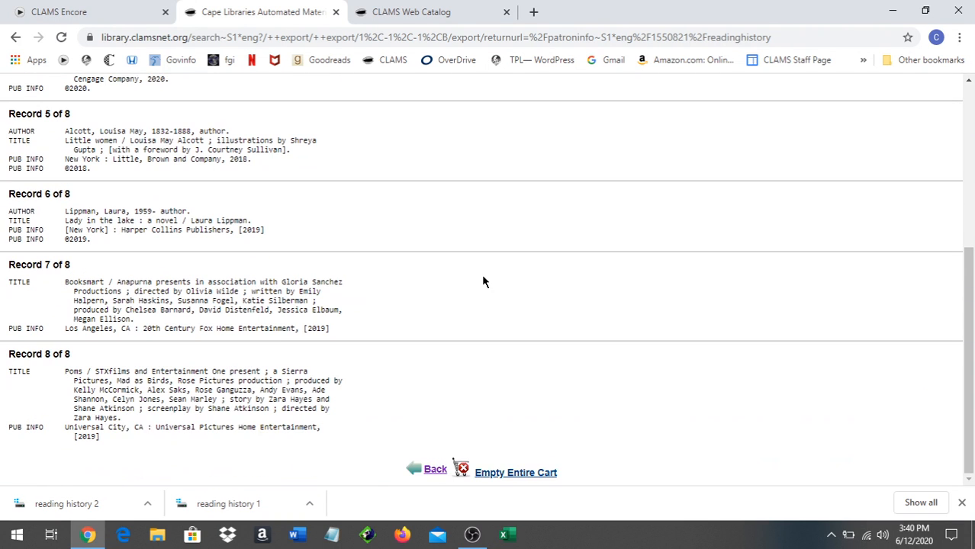
{"action": "scroll", "coordinate": [483, 281], "scroll_direction": "up", "scroll_amount": 5}
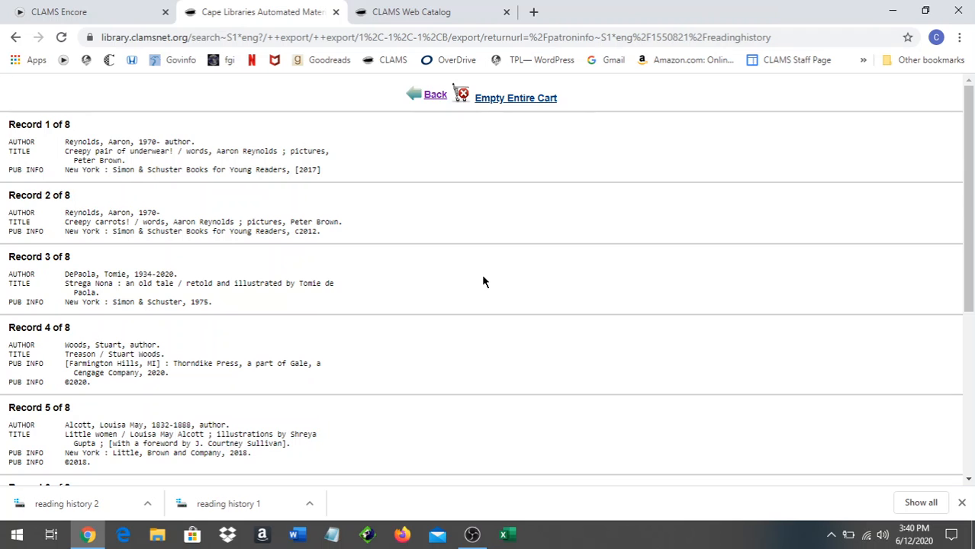
{"action": "scroll", "coordinate": [483, 282], "scroll_direction": "down", "scroll_amount": 5}
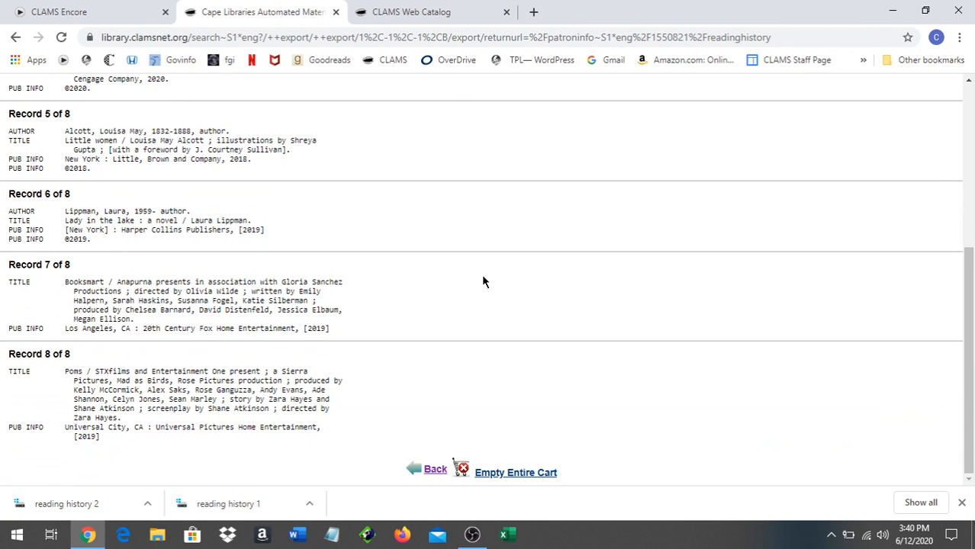
{"action": "scroll", "coordinate": [483, 282], "scroll_direction": "up", "scroll_amount": 5}
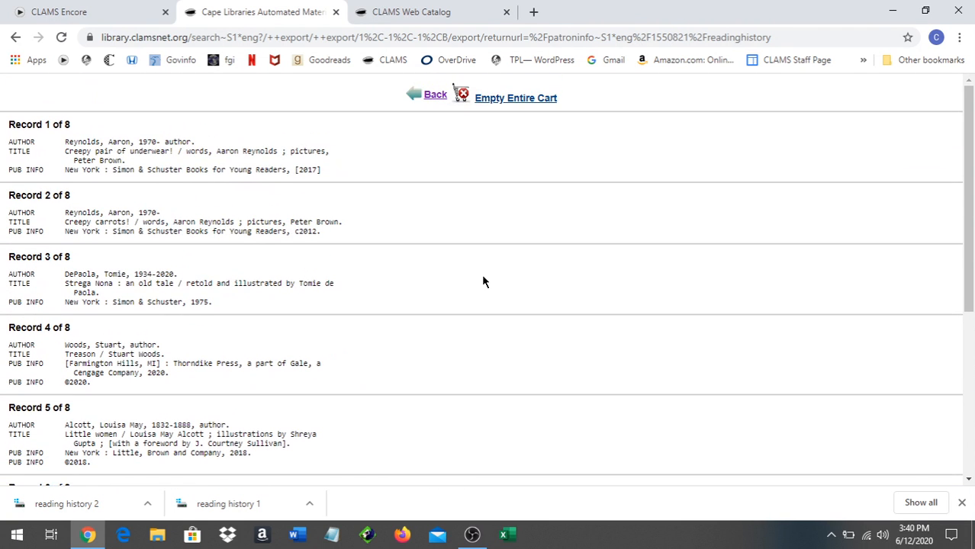
Step: Open the print preview of the on-screen Brief Display list, look through both pages and cancel printing
{"action": "right_click", "coordinate": [486, 164]}
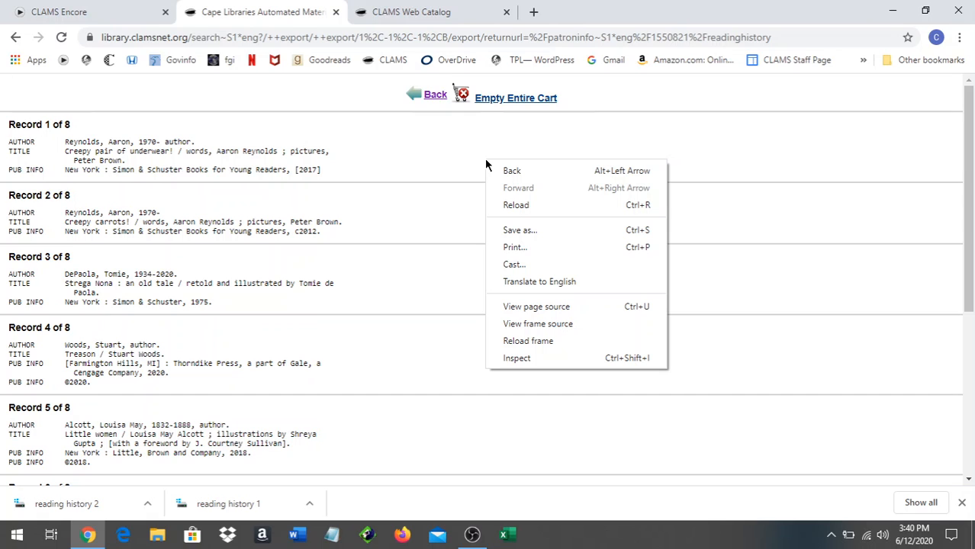
{"action": "left_click", "coordinate": [523, 252]}
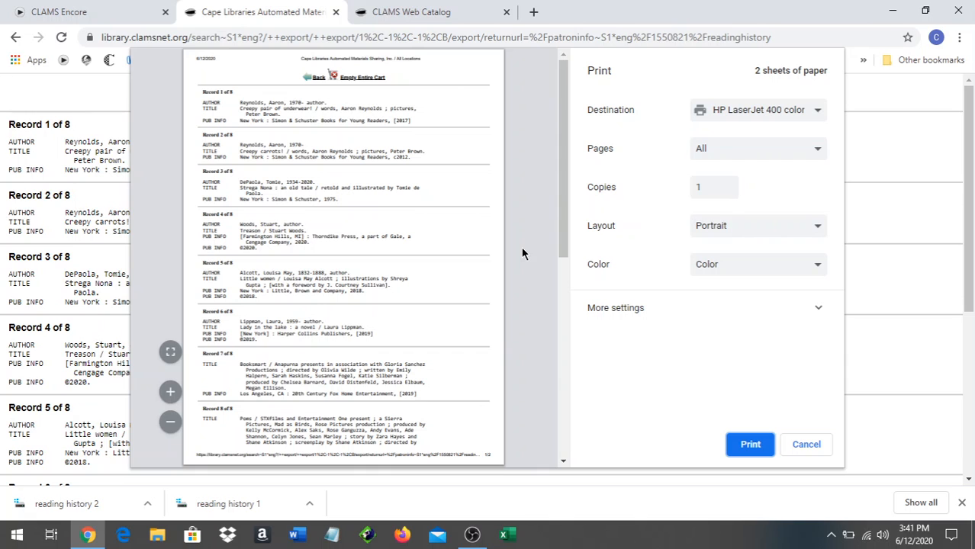
{"action": "left_click_drag", "start_coordinate": [560, 177], "coordinate": [558, 270]}
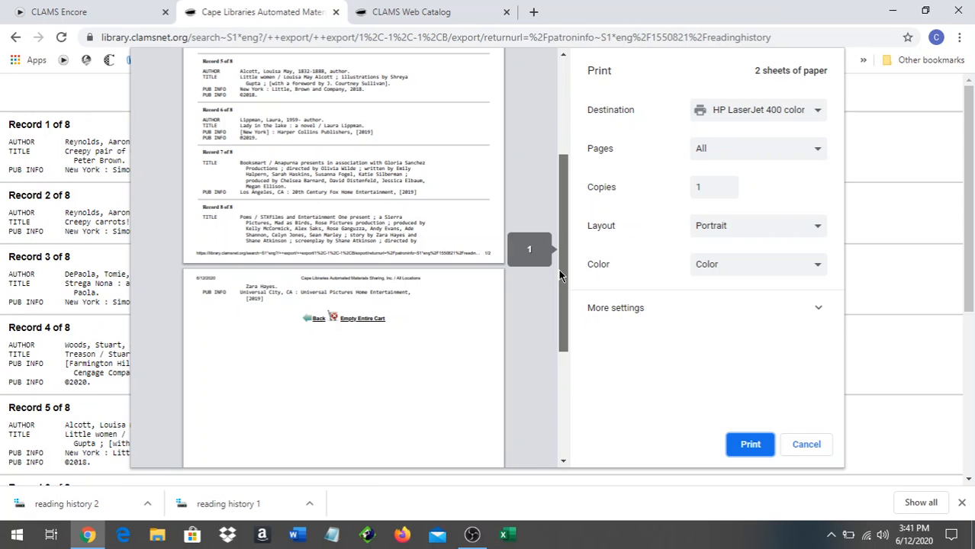
{"action": "left_click_drag", "start_coordinate": [559, 269], "coordinate": [541, 176]}
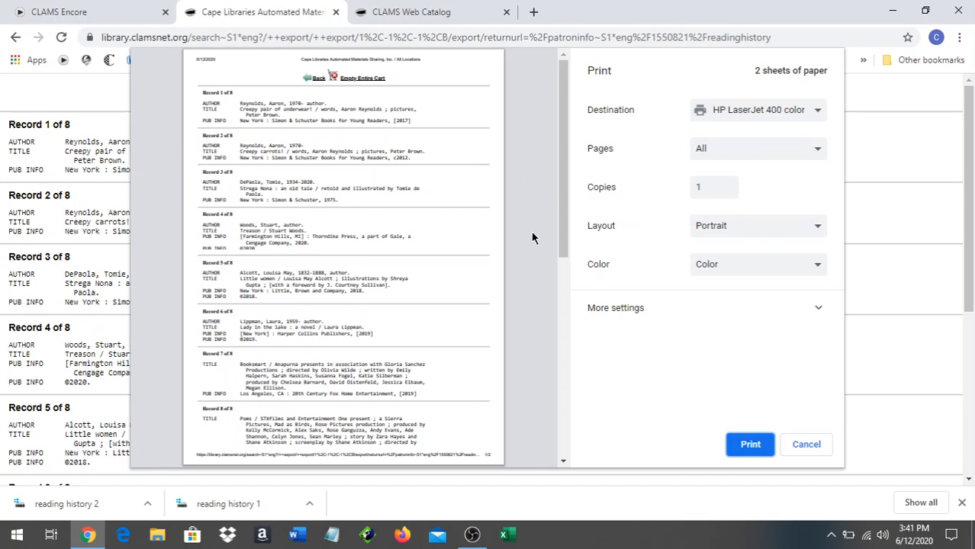
{"action": "left_click", "coordinate": [802, 445]}
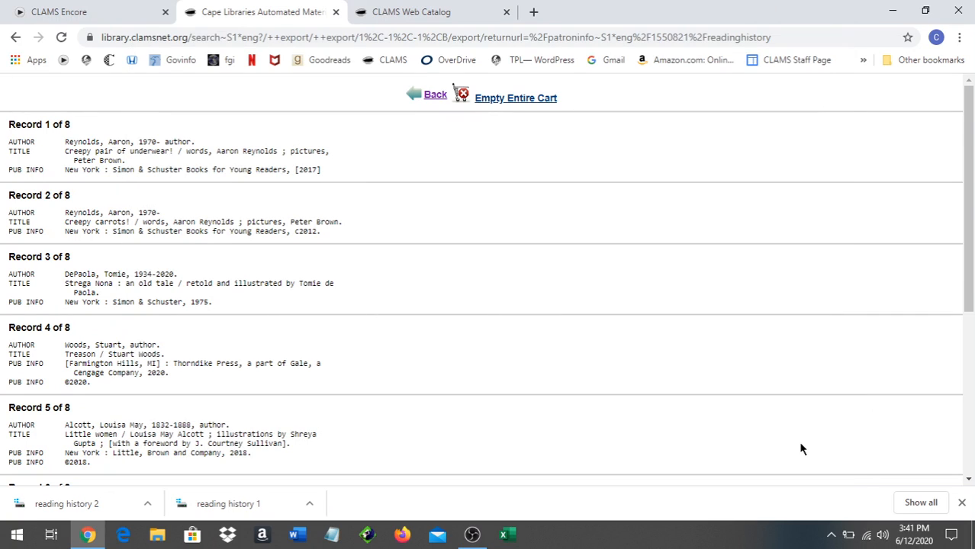
Step: Leave the on-screen record list, reopen the CLAMS catalog home page and open the patron's account page
{"action": "scroll", "coordinate": [756, 385], "scroll_direction": "down", "scroll_amount": 1}
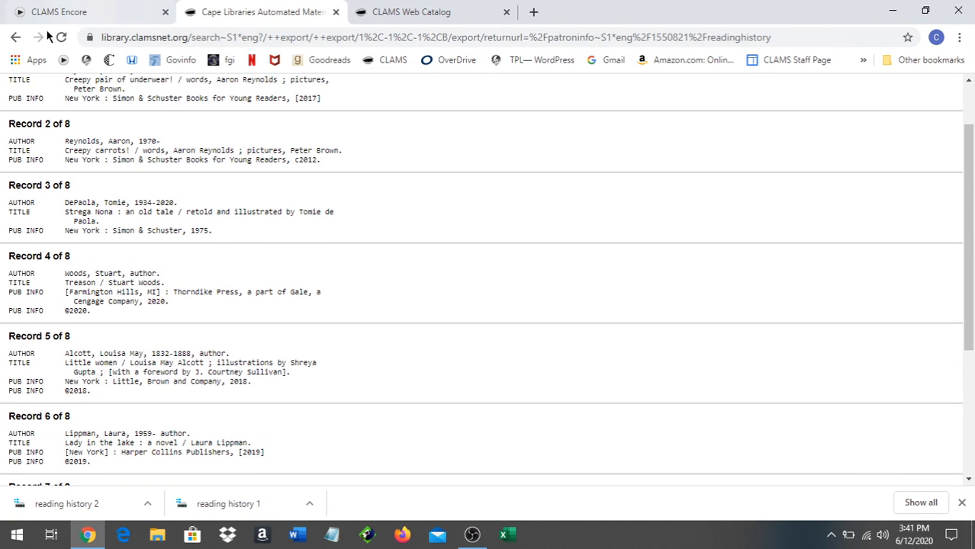
{"action": "left_click", "coordinate": [15, 38]}
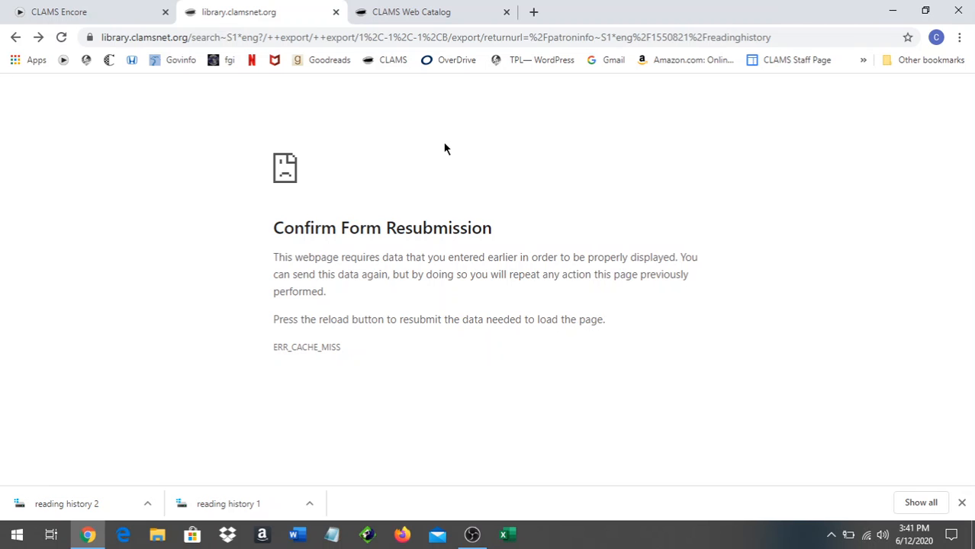
{"action": "left_click", "coordinate": [391, 61]}
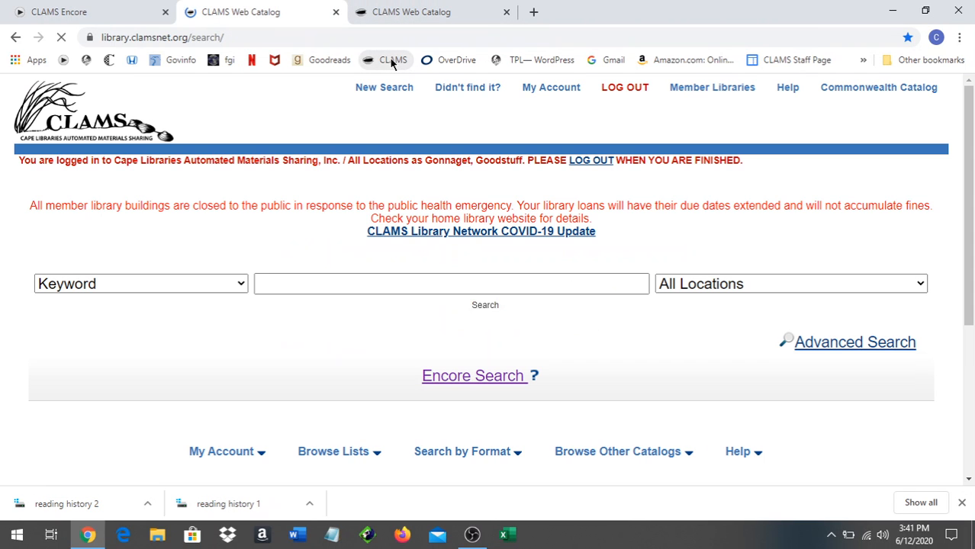
{"action": "left_click", "coordinate": [548, 91]}
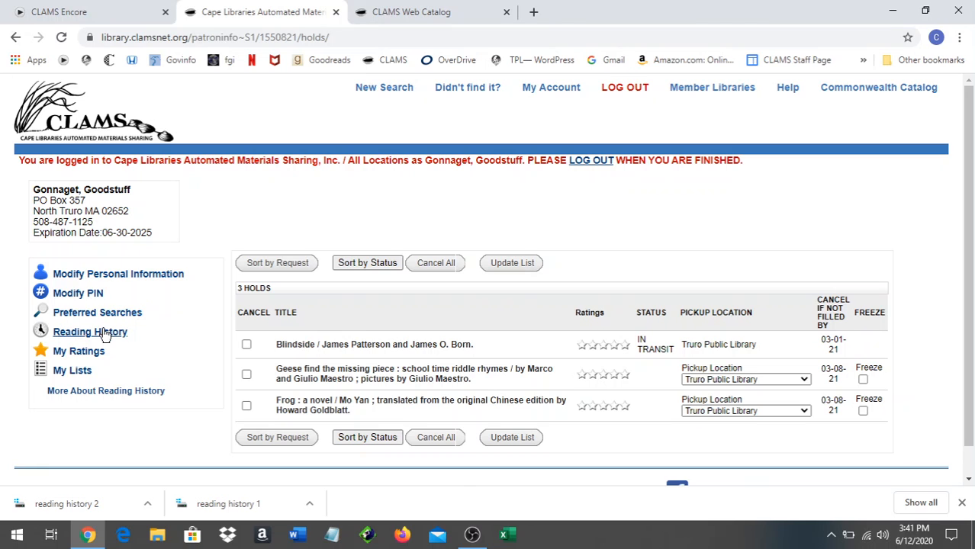
Step: Open the patron's reading history, export it and submit the Brief Display list to the local disk
{"action": "left_click", "coordinate": [104, 333]}
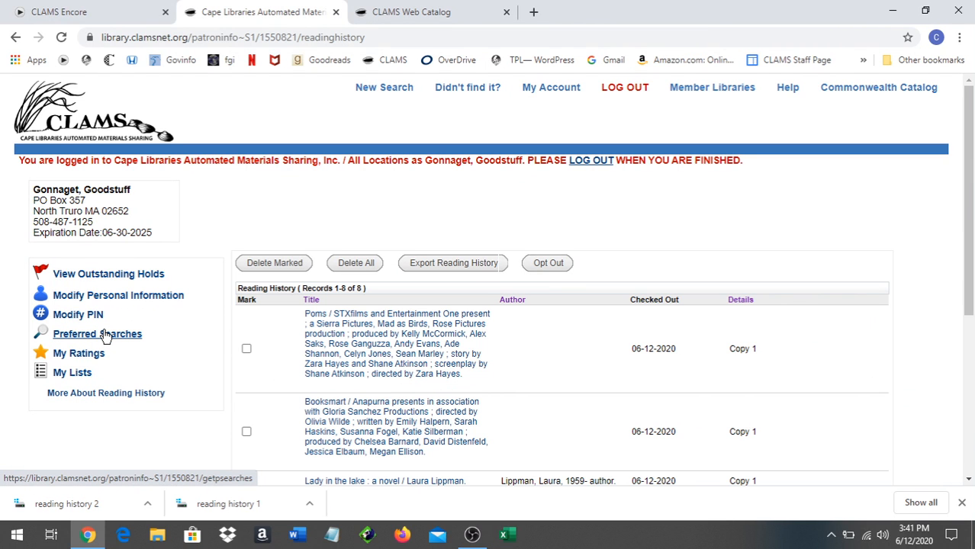
{"action": "left_click", "coordinate": [443, 264]}
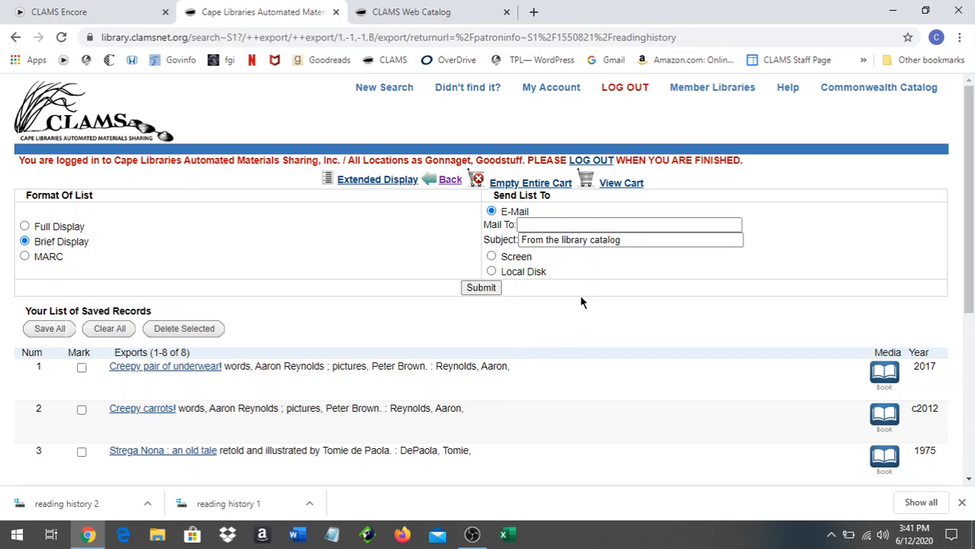
{"action": "left_click", "coordinate": [491, 272]}
{"action": "left_click", "coordinate": [480, 287]}
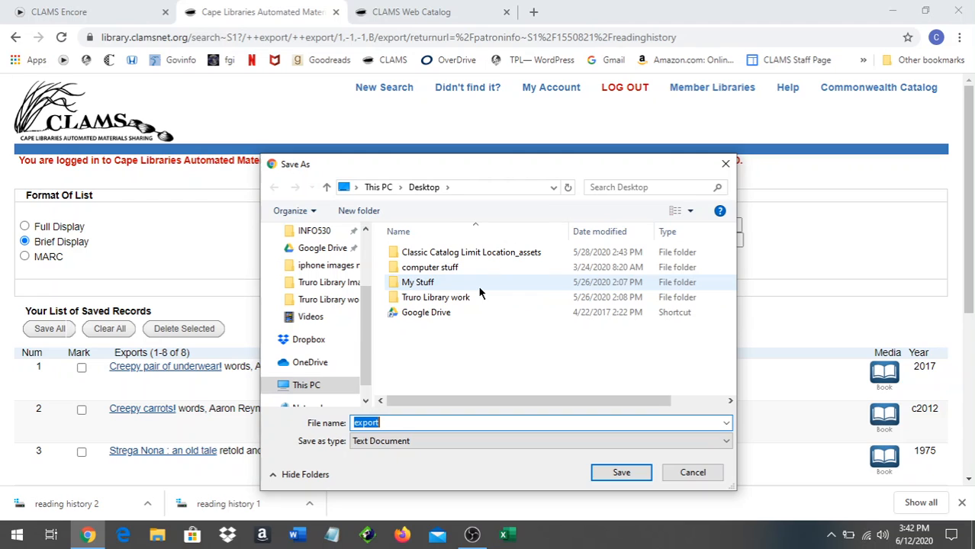
Step: Save the exported list on the Desktop as "reading list 3" with the file type All Files
{"action": "type", "text": "rw"}
{"action": "key", "text": "BackSpace"}
{"action": "type", "text": "eadi"}
{"action": "type", "text": "ng h"}
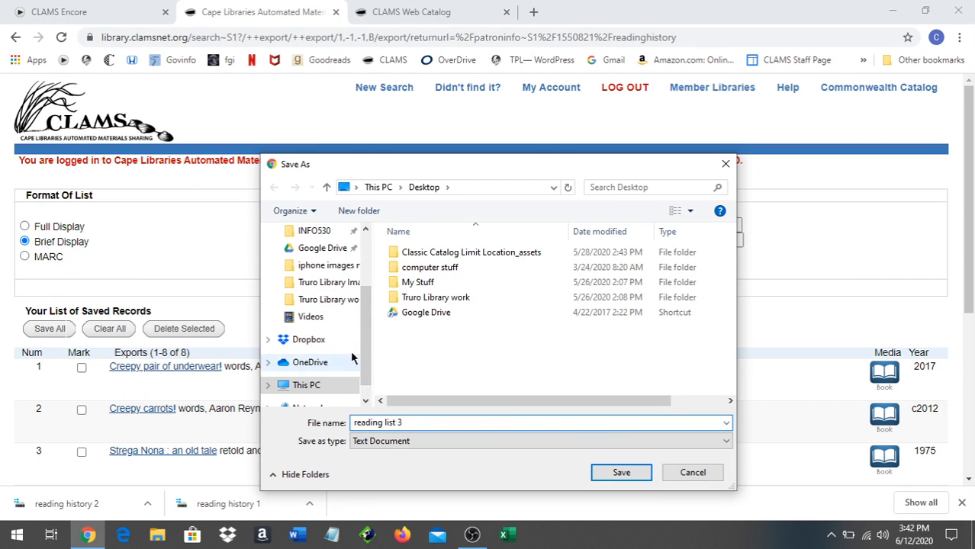
{"action": "left_click_drag", "start_coordinate": [362, 339], "coordinate": [371, 287]}
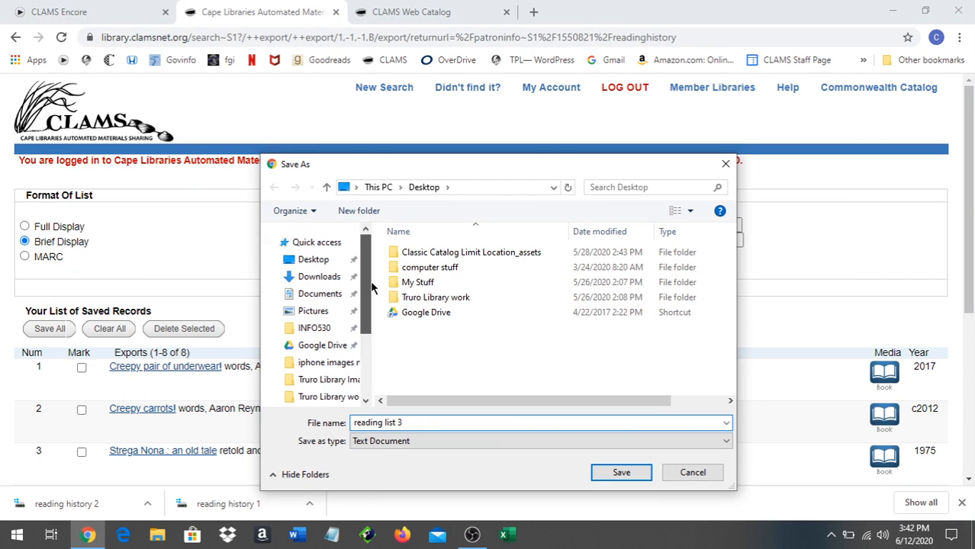
{"action": "left_click", "coordinate": [314, 262]}
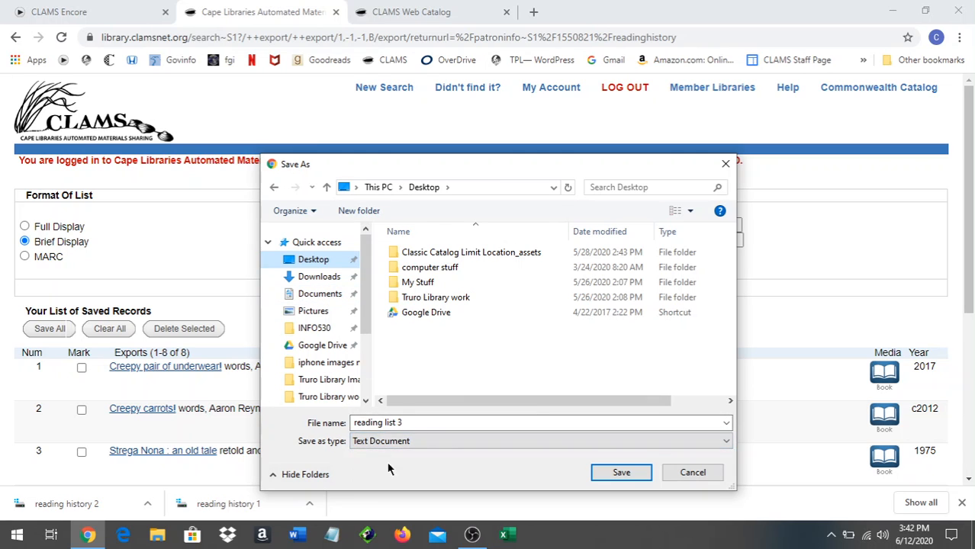
{"action": "left_click", "coordinate": [423, 443]}
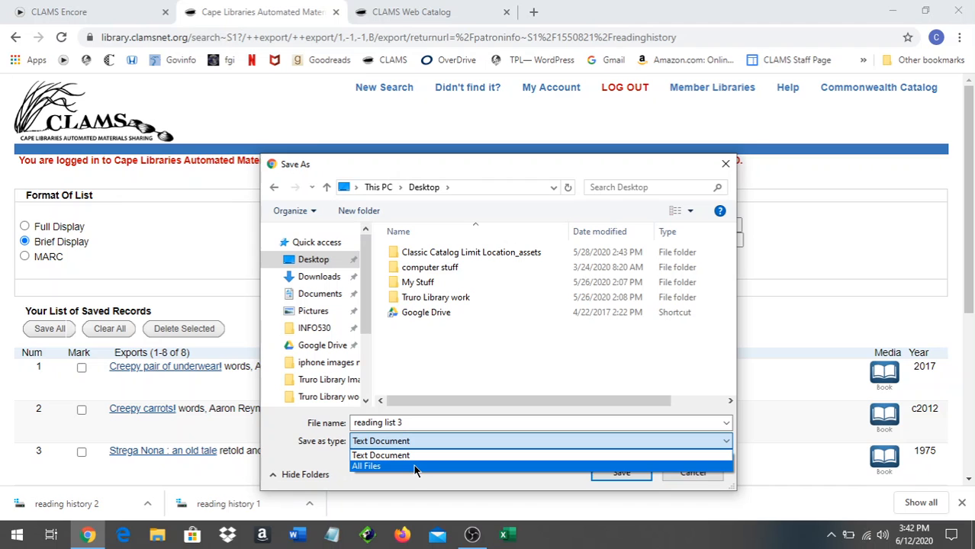
{"action": "left_click", "coordinate": [415, 467]}
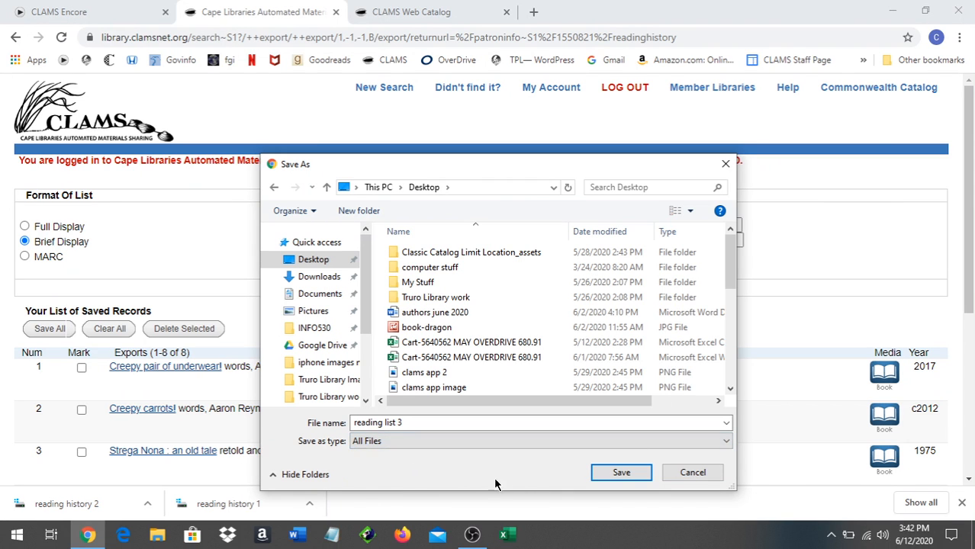
{"action": "left_click", "coordinate": [602, 472]}
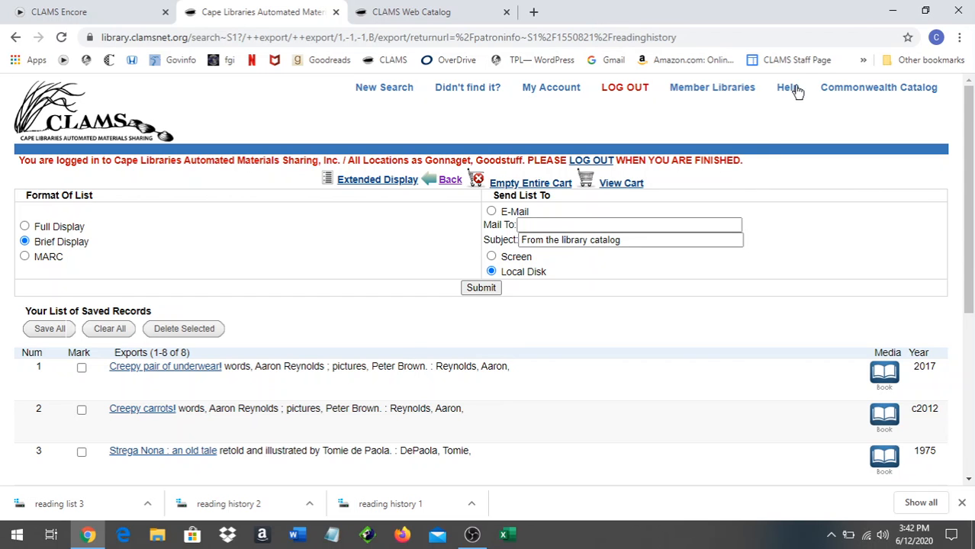
Step: Minimize the browser, switch to Excel and create a blank workbook in a maximized window
{"action": "left_click", "coordinate": [892, 11]}
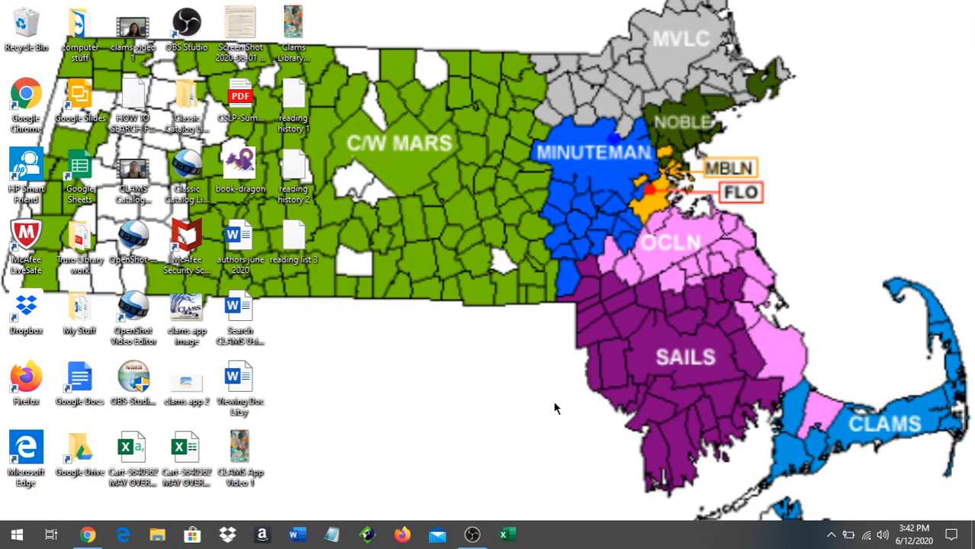
{"action": "left_click", "coordinate": [508, 538]}
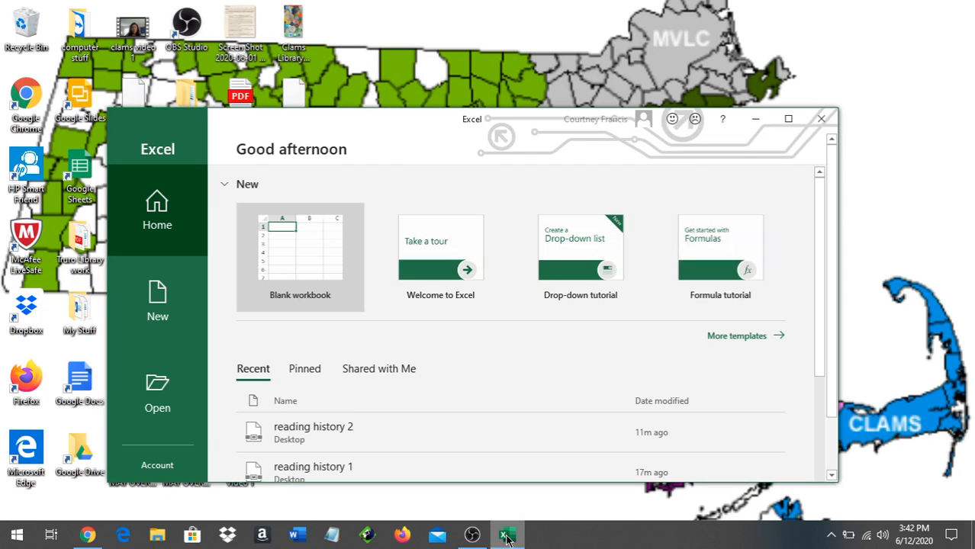
{"action": "left_click", "coordinate": [321, 290]}
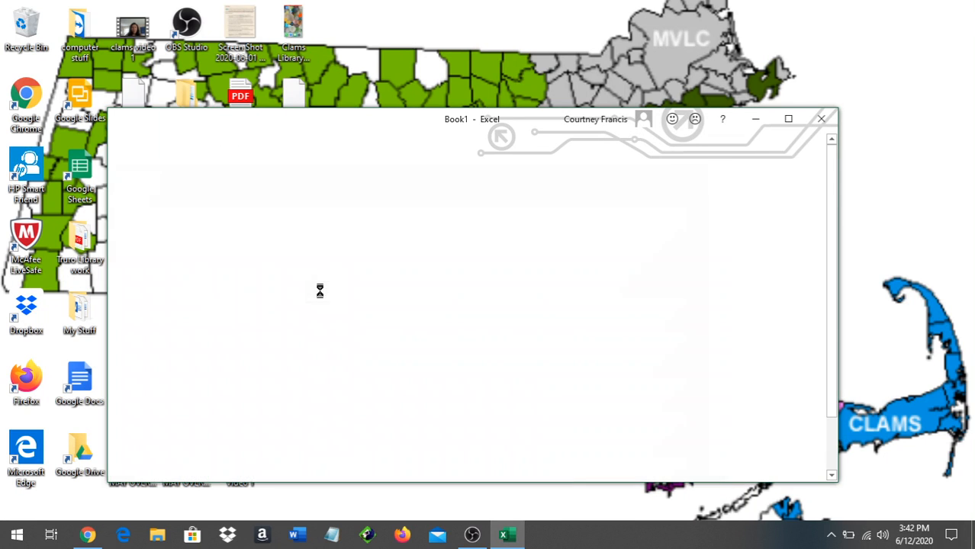
{"action": "left_click", "coordinate": [789, 120]}
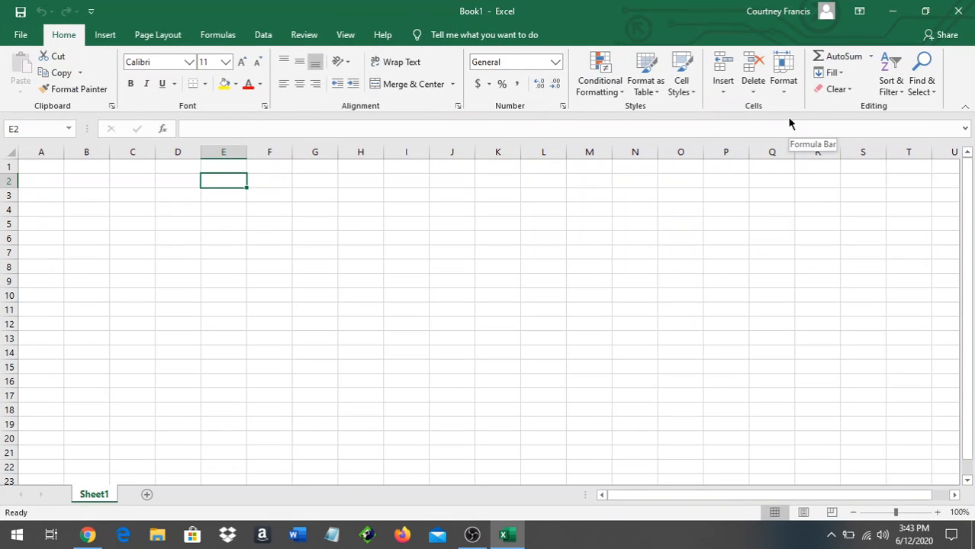
Step: Browse to the Desktop with All Files shown and open "reading list 3", accepting the mismatch of file format and extension
{"action": "left_click", "coordinate": [20, 36]}
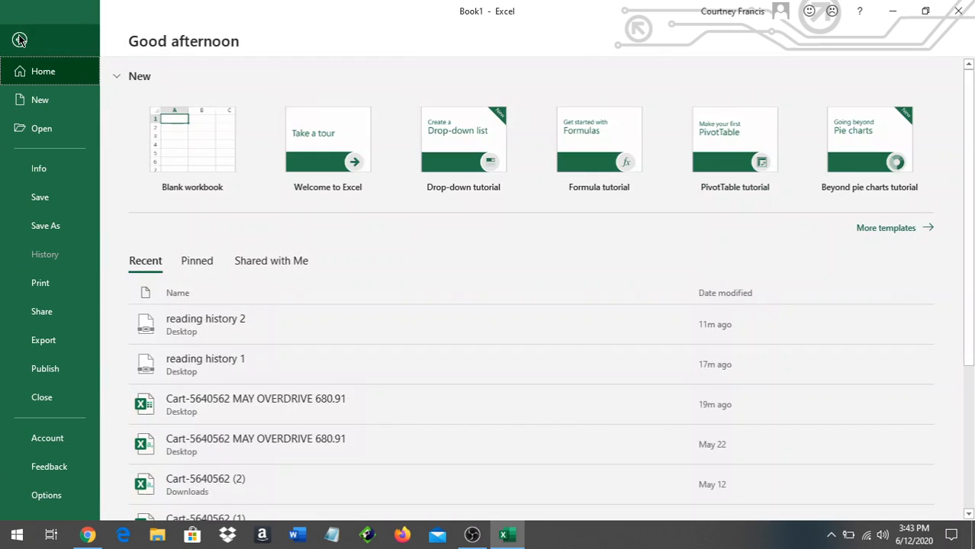
{"action": "left_click", "coordinate": [57, 134]}
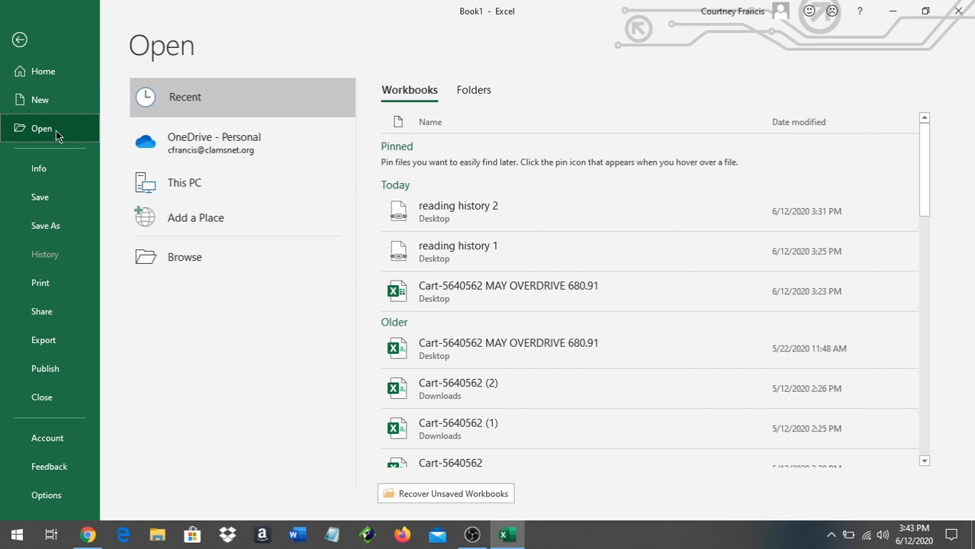
{"action": "left_click", "coordinate": [191, 261]}
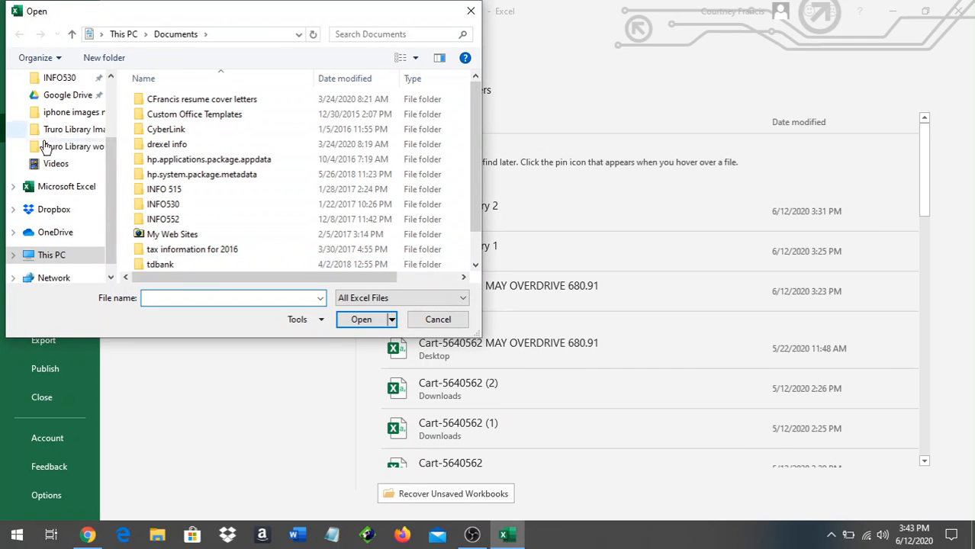
{"action": "scroll", "coordinate": [53, 153], "scroll_direction": "up", "scroll_amount": 2}
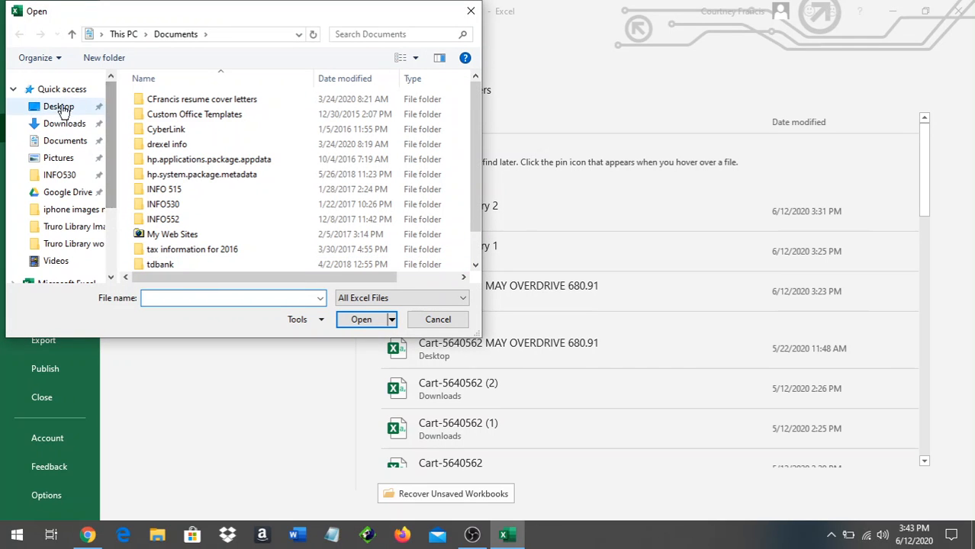
{"action": "left_click", "coordinate": [61, 111]}
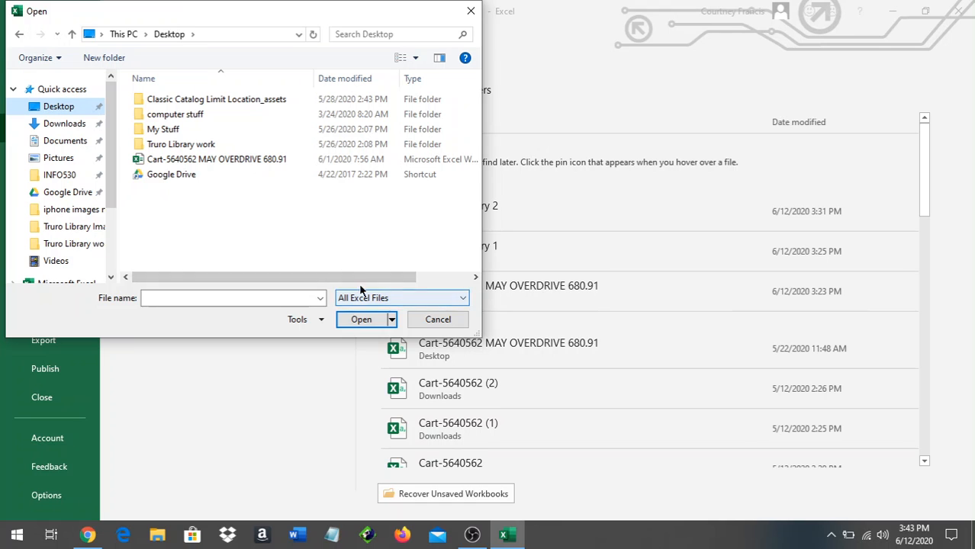
{"action": "left_click", "coordinate": [413, 298]}
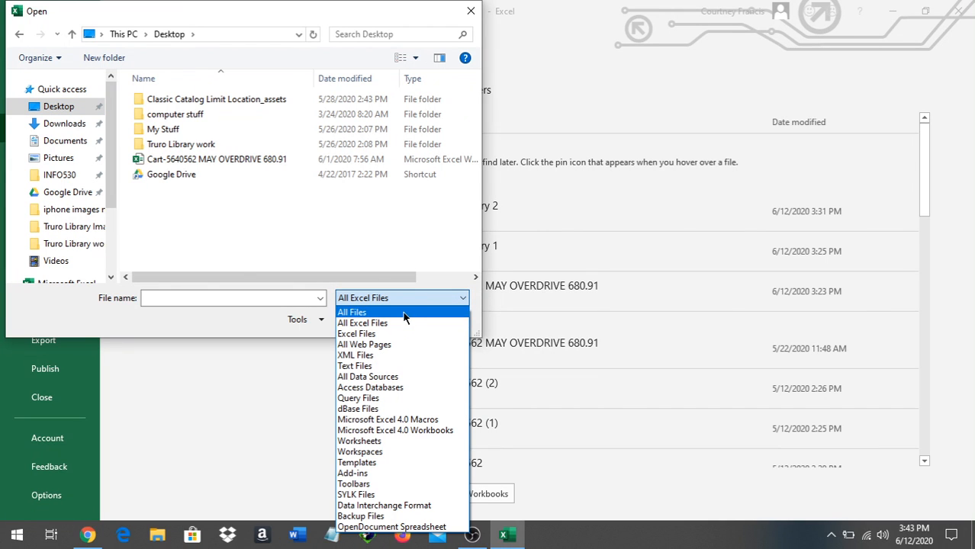
{"action": "left_click", "coordinate": [406, 313]}
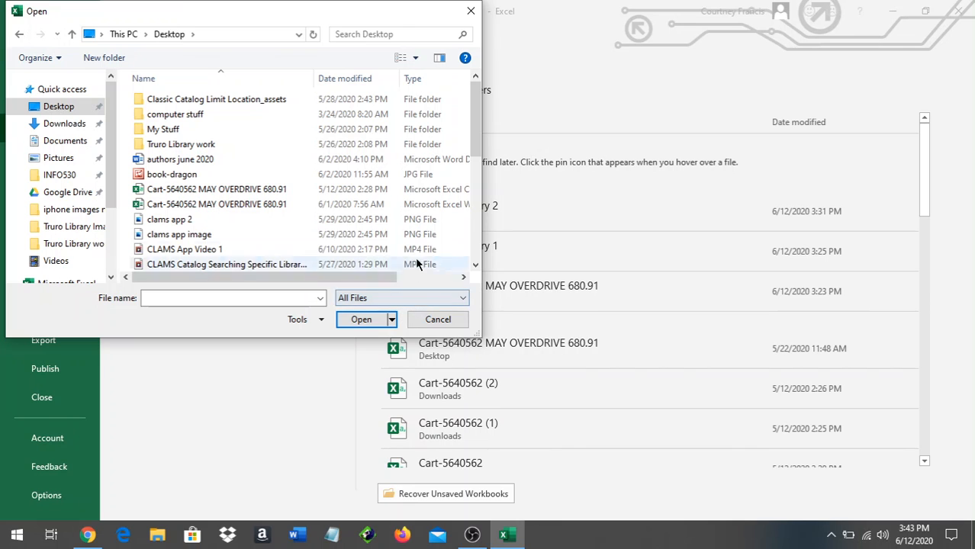
{"action": "left_click_drag", "start_coordinate": [475, 122], "coordinate": [462, 222]}
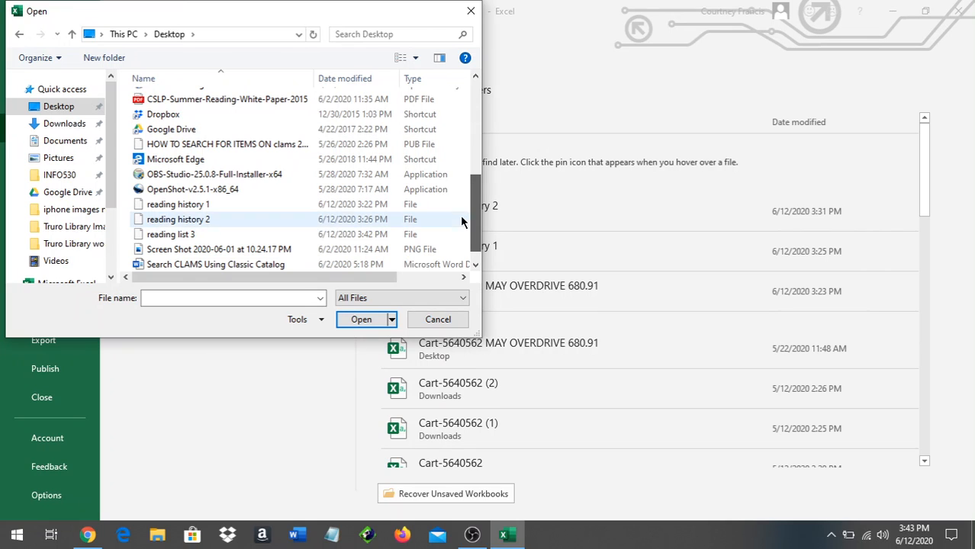
{"action": "left_click", "coordinate": [166, 238]}
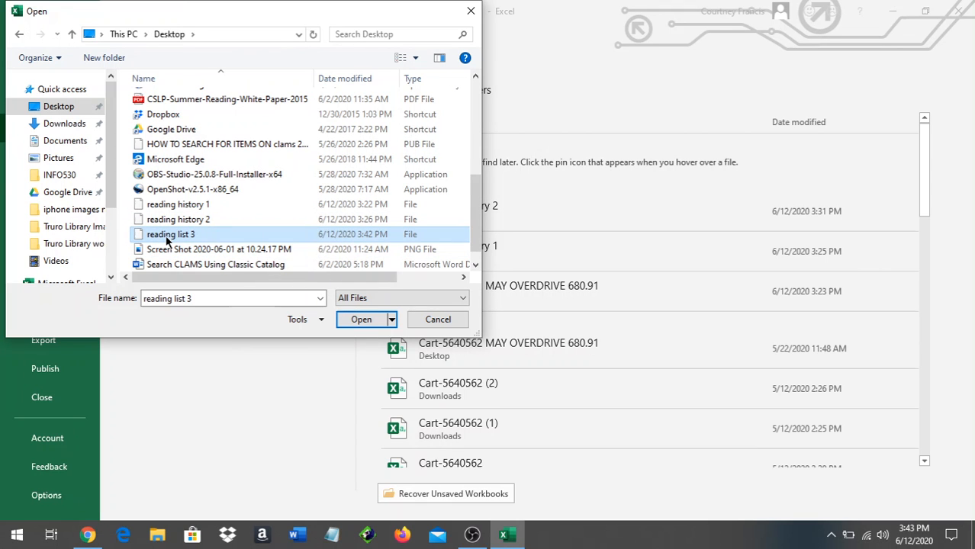
{"action": "left_click", "coordinate": [359, 322]}
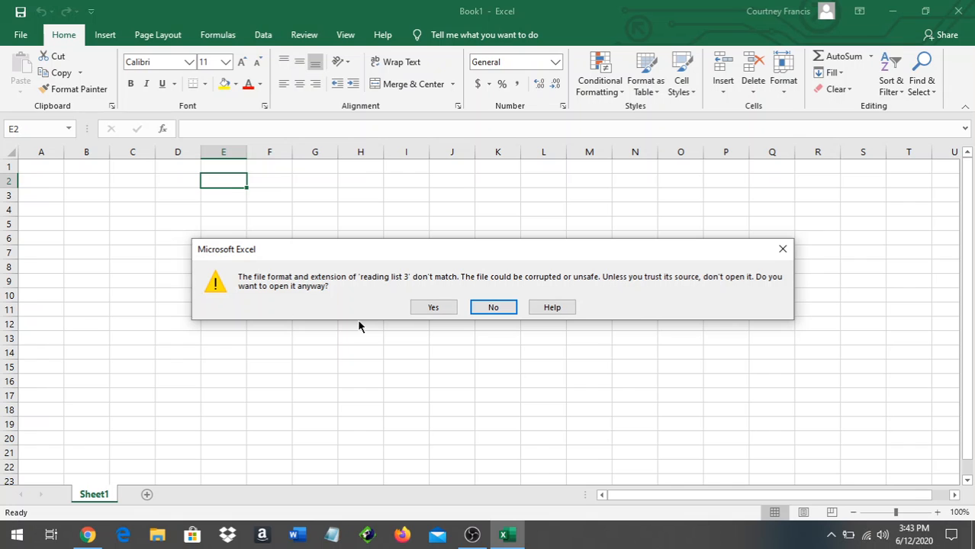
{"action": "left_click", "coordinate": [433, 308]}
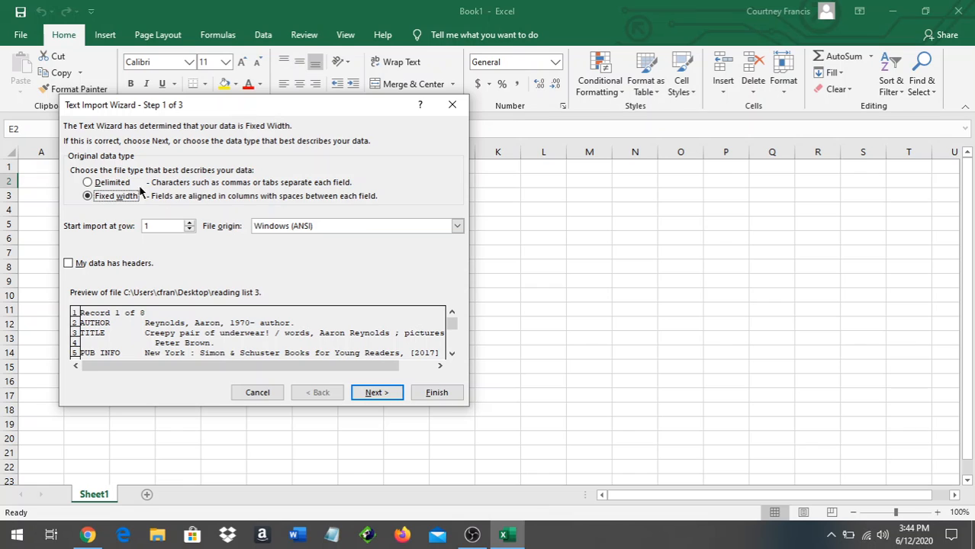
Step: Try the Delimited data type in the Text Import Wizard, switch back to Fixed width and continue to the column breaks
{"action": "left_click", "coordinate": [91, 184]}
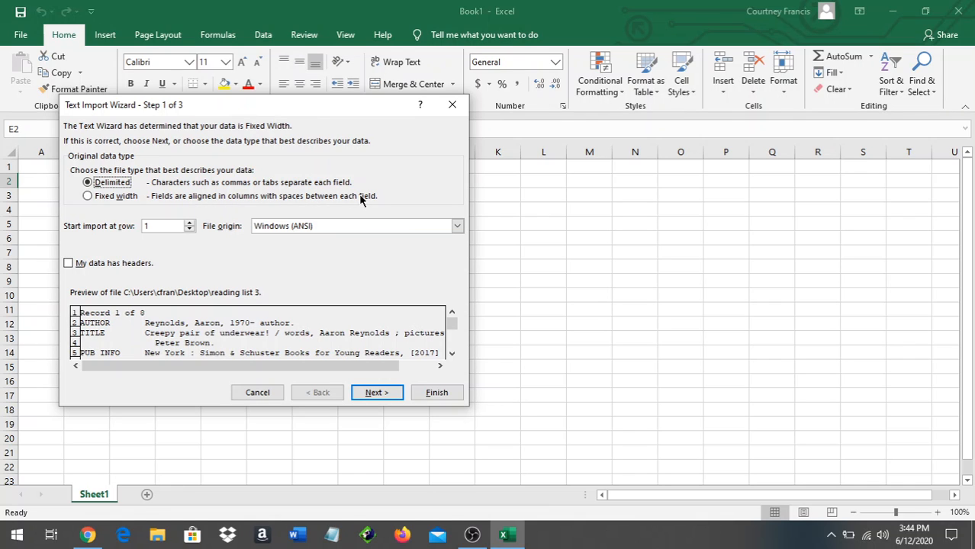
{"action": "left_click", "coordinate": [89, 197]}
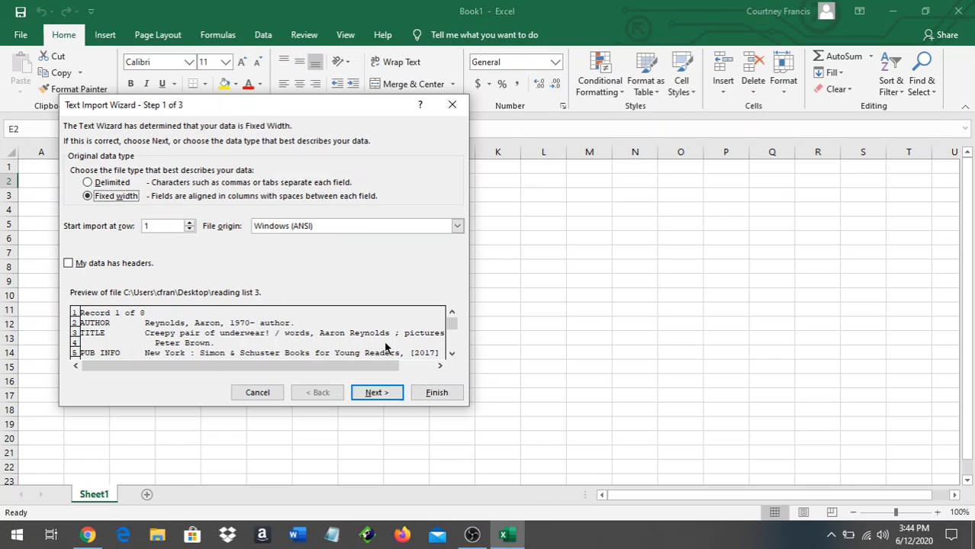
{"action": "left_click", "coordinate": [377, 393]}
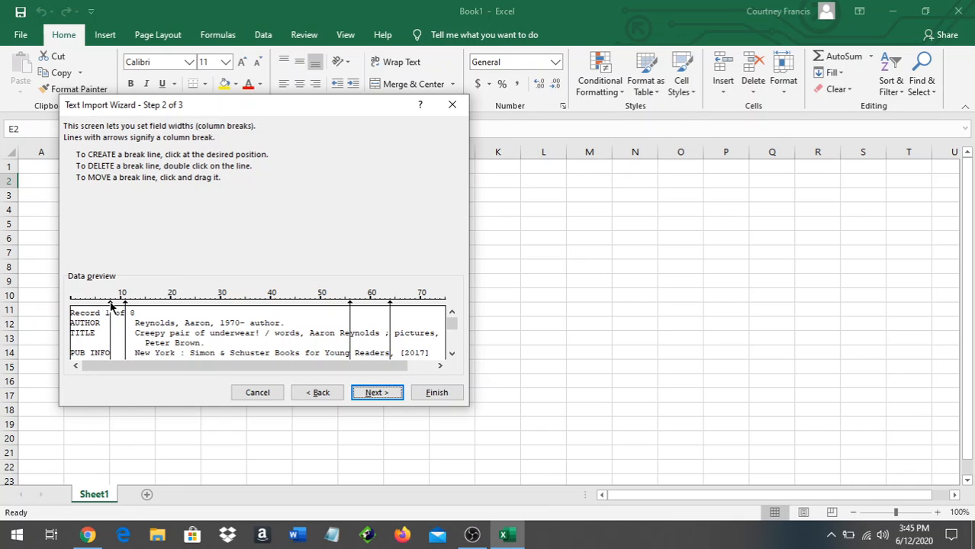
Step: Remove the column breaks at 8, 56 and 64, move the break at 11 to about 13, and finish the import
{"action": "double_click", "coordinate": [112, 307]}
{"action": "left_click_drag", "start_coordinate": [126, 302], "coordinate": [135, 307]}
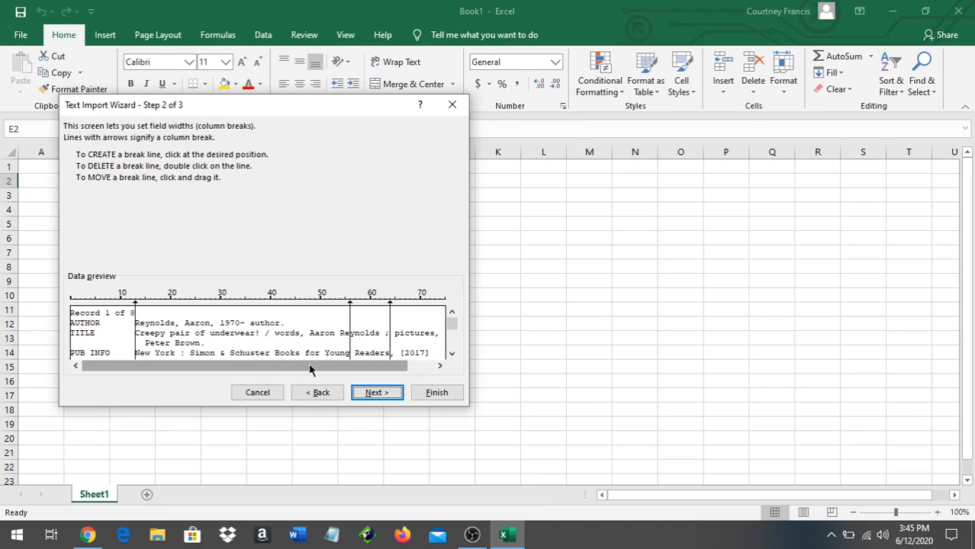
{"action": "double_click", "coordinate": [350, 306]}
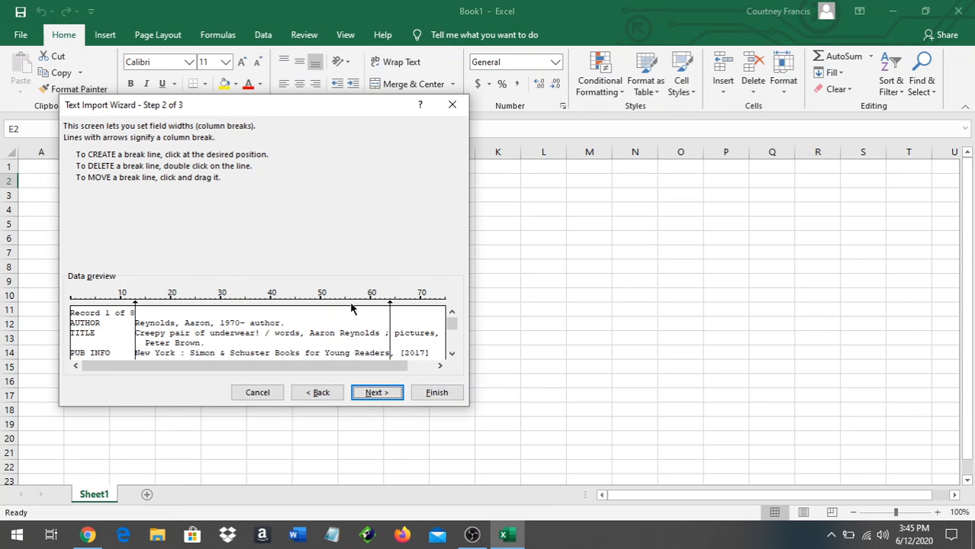
{"action": "left_click_drag", "start_coordinate": [391, 304], "coordinate": [441, 314]}
{"action": "left_click_drag", "start_coordinate": [389, 359], "coordinate": [417, 360]}
{"action": "left_click_drag", "start_coordinate": [409, 306], "coordinate": [447, 310]}
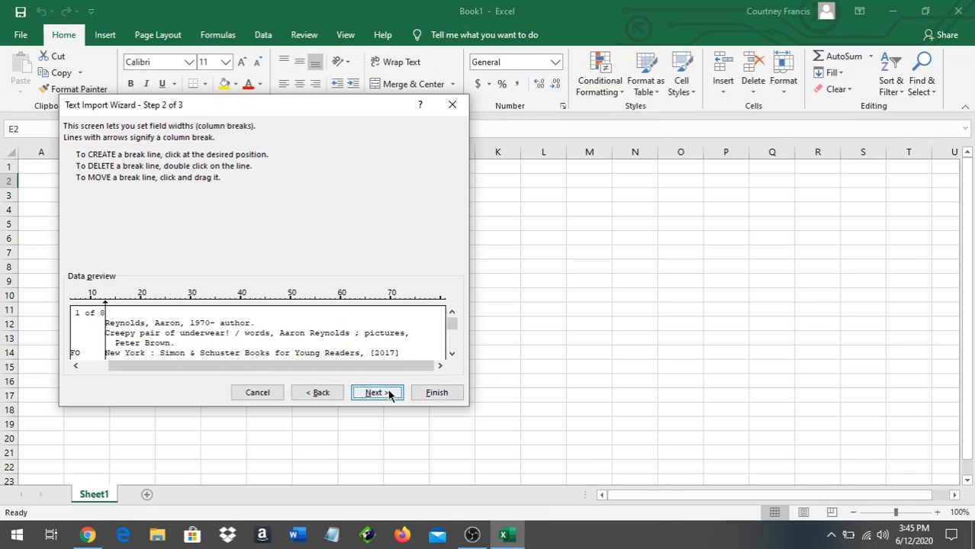
{"action": "left_click", "coordinate": [432, 394]}
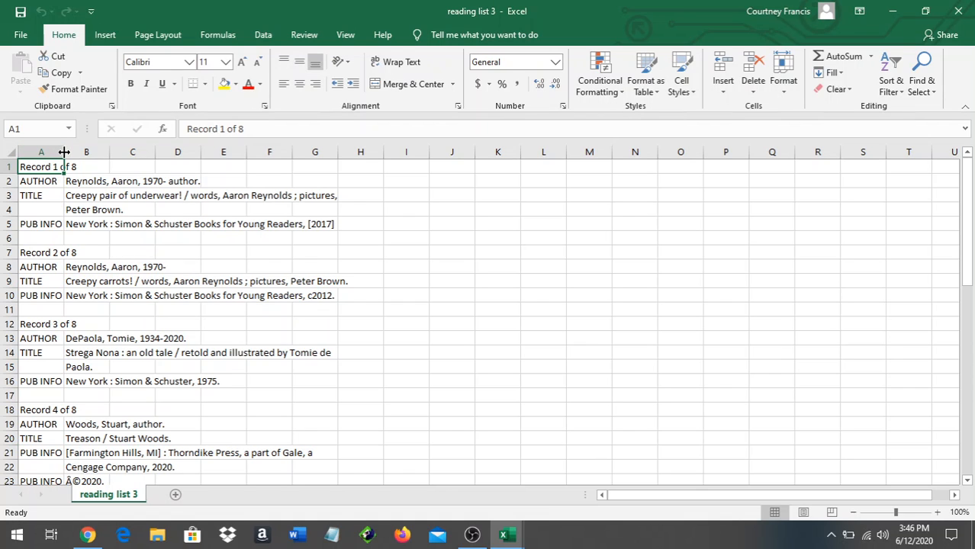
Step: Widen columns A and B so that the field labels and the full record text fit within them
{"action": "left_click_drag", "start_coordinate": [64, 152], "coordinate": [90, 152]}
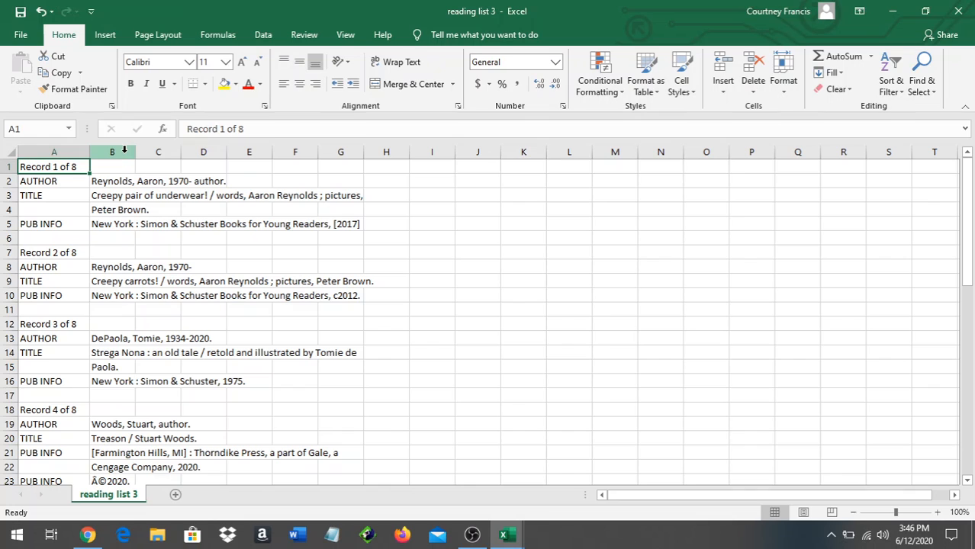
{"action": "left_click", "coordinate": [124, 151]}
{"action": "left_click_drag", "start_coordinate": [133, 152], "coordinate": [364, 156]}
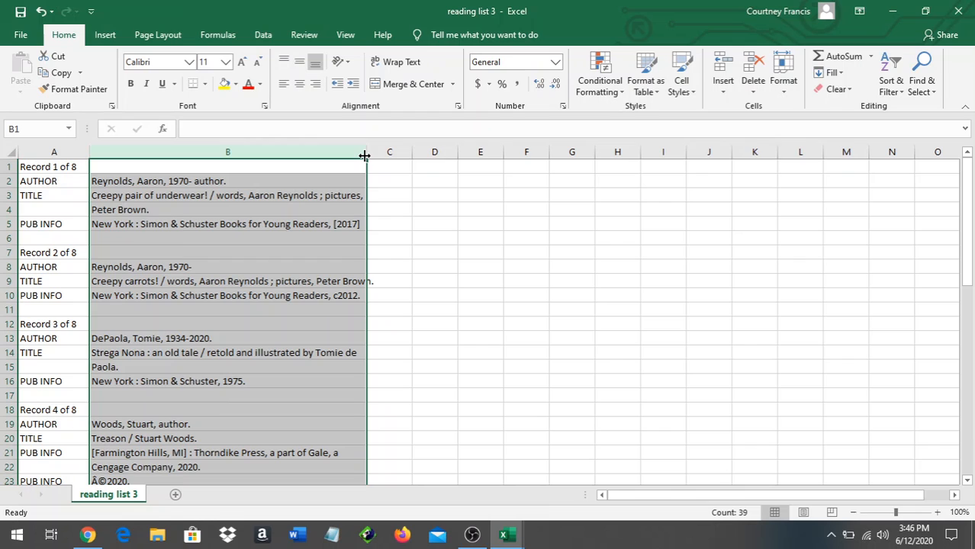
{"action": "left_click", "coordinate": [420, 235]}
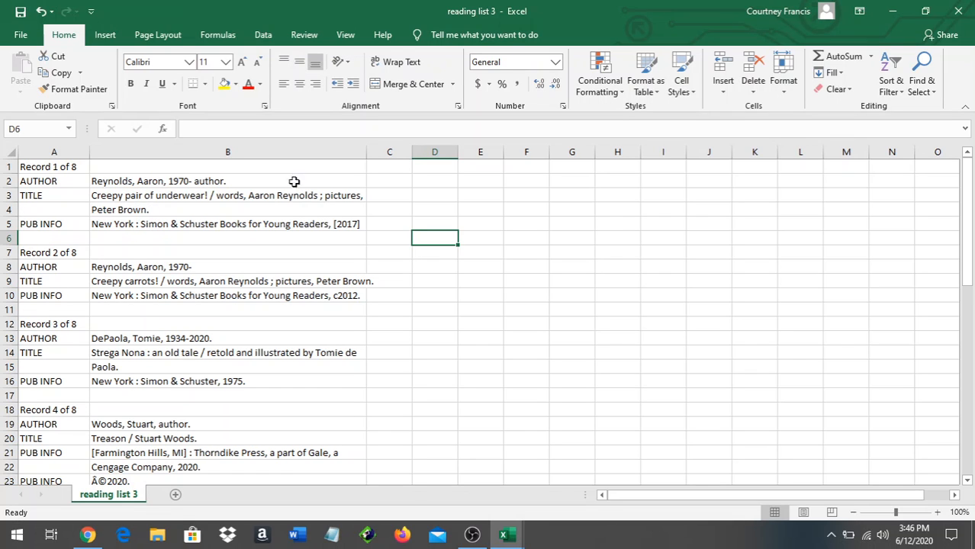
{"action": "left_click_drag", "start_coordinate": [367, 152], "coordinate": [407, 157]}
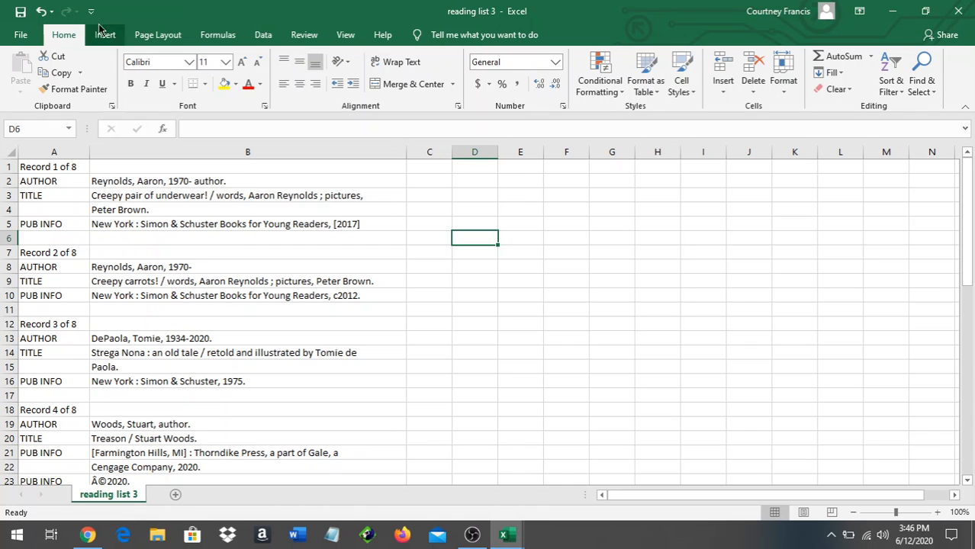
Step: Save the reading list workbook, keeping the Text (Tab delimited) format
{"action": "left_click", "coordinate": [21, 36]}
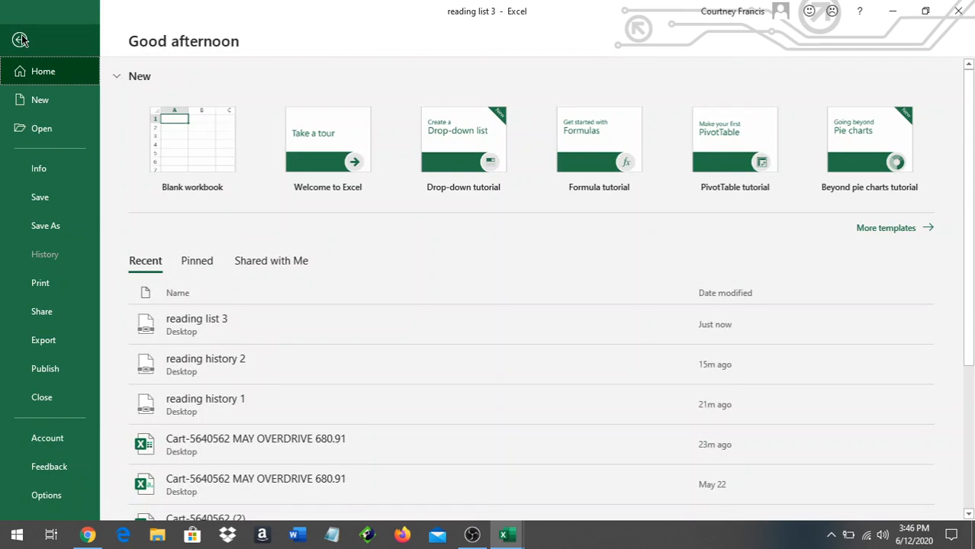
{"action": "left_click", "coordinate": [51, 200]}
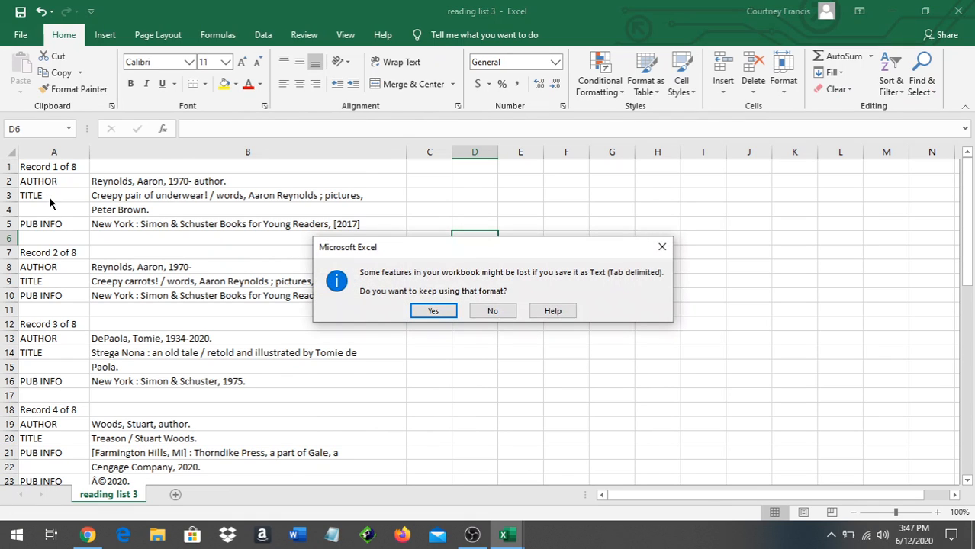
{"action": "left_click", "coordinate": [432, 311]}
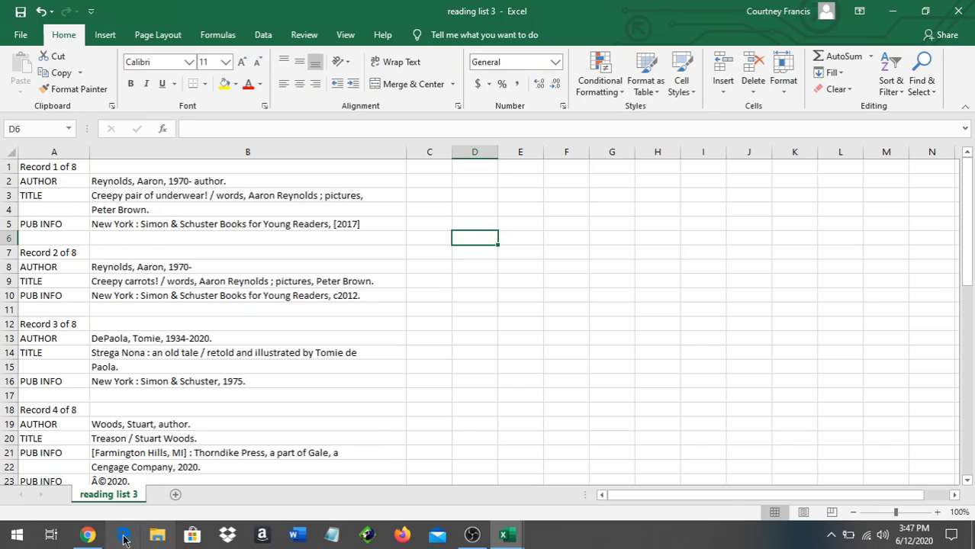
Step: Switch back to Chrome and log out of the CLAMS patron account
{"action": "left_click", "coordinate": [89, 536]}
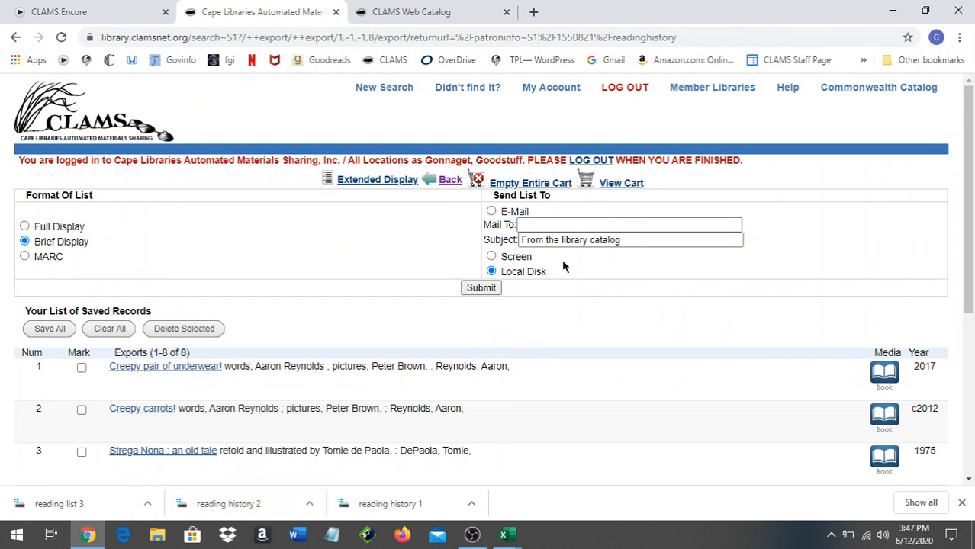
{"action": "left_click", "coordinate": [627, 90]}
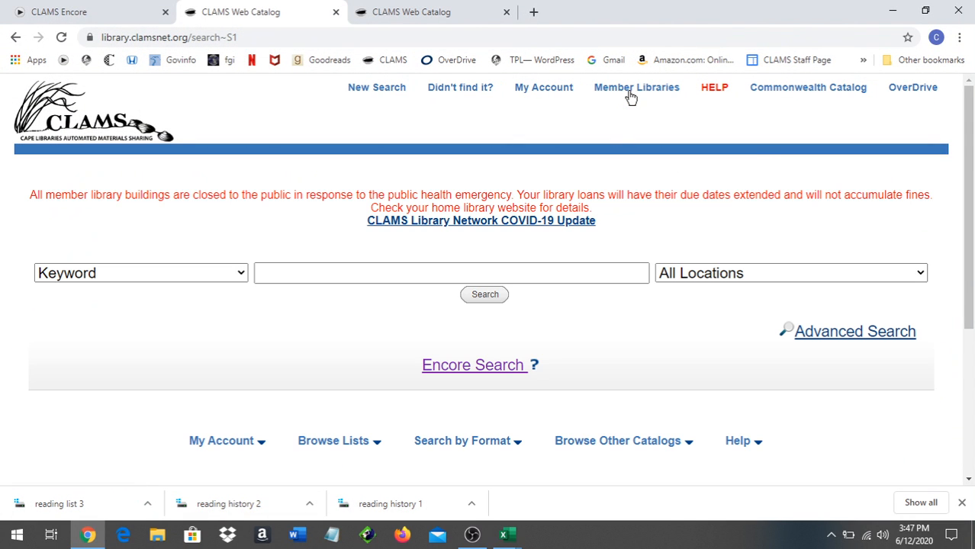